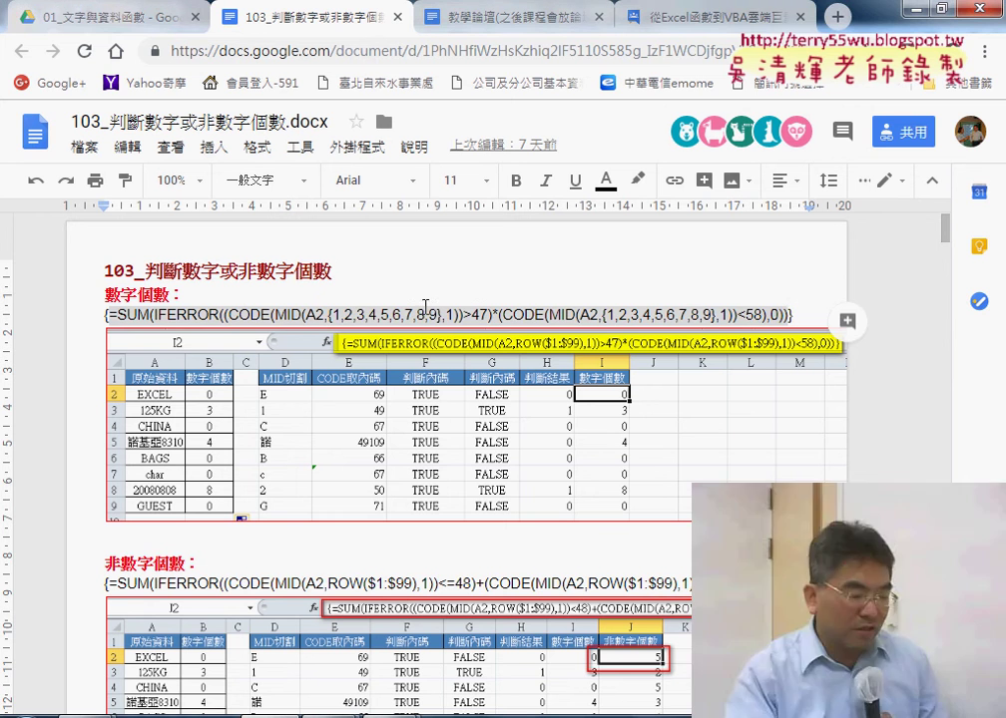
Highlight the MID, CODE and IFERROR functions and the 1–9 digit array in the formula
double_click(299, 314)
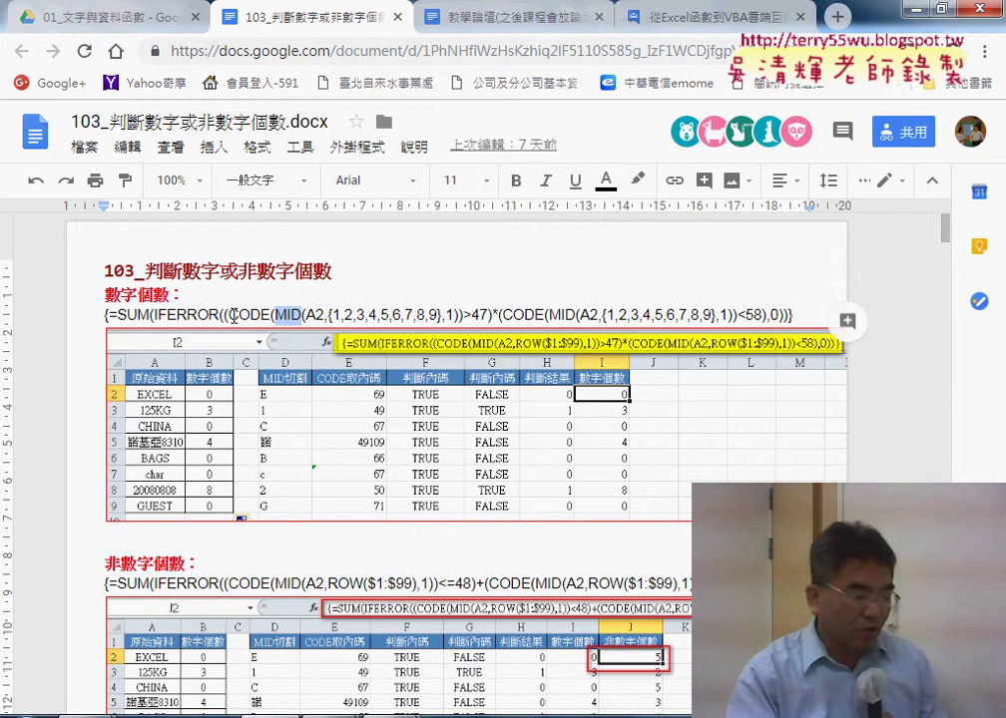
left_click_drag(230, 316, 258, 314)
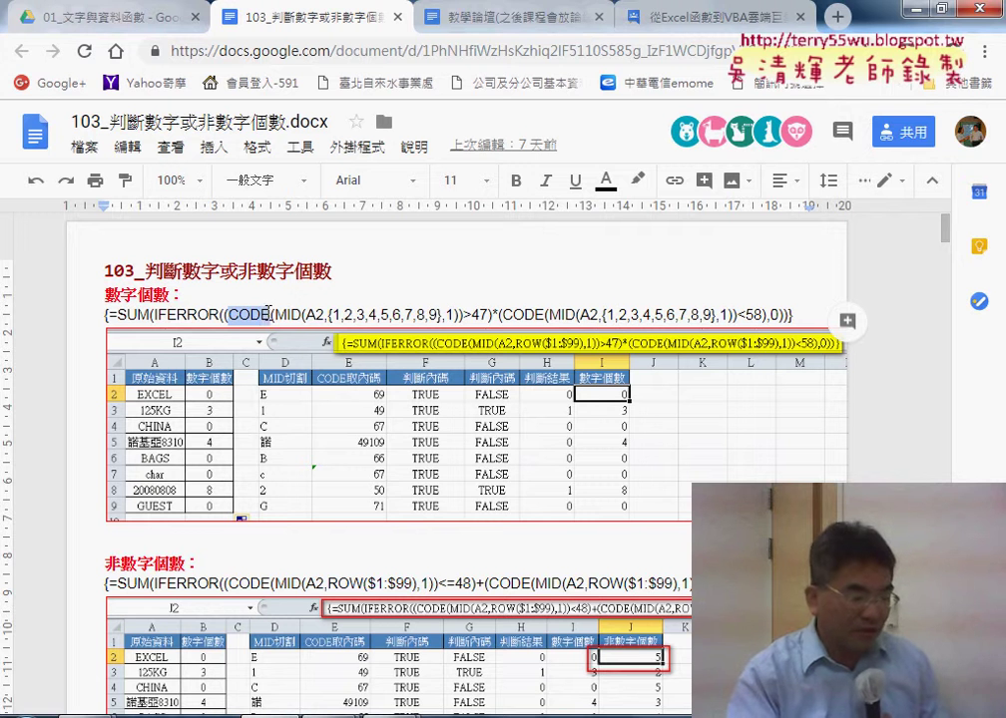
left_click_drag(157, 313, 222, 312)
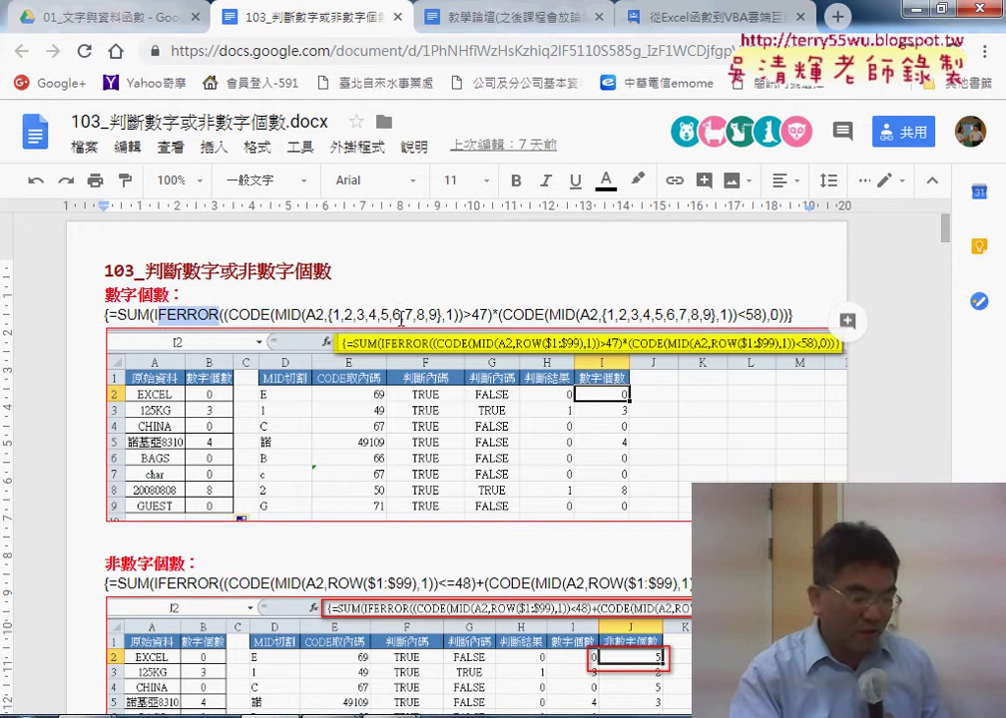
left_click_drag(391, 313, 337, 314)
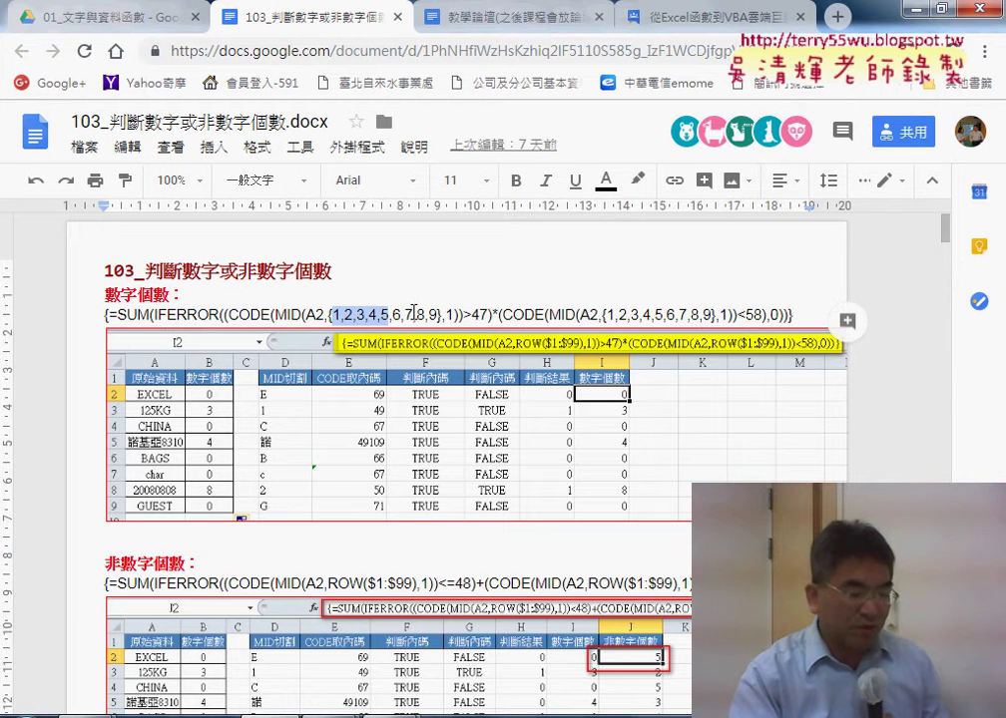
left_click_drag(439, 314, 337, 315)
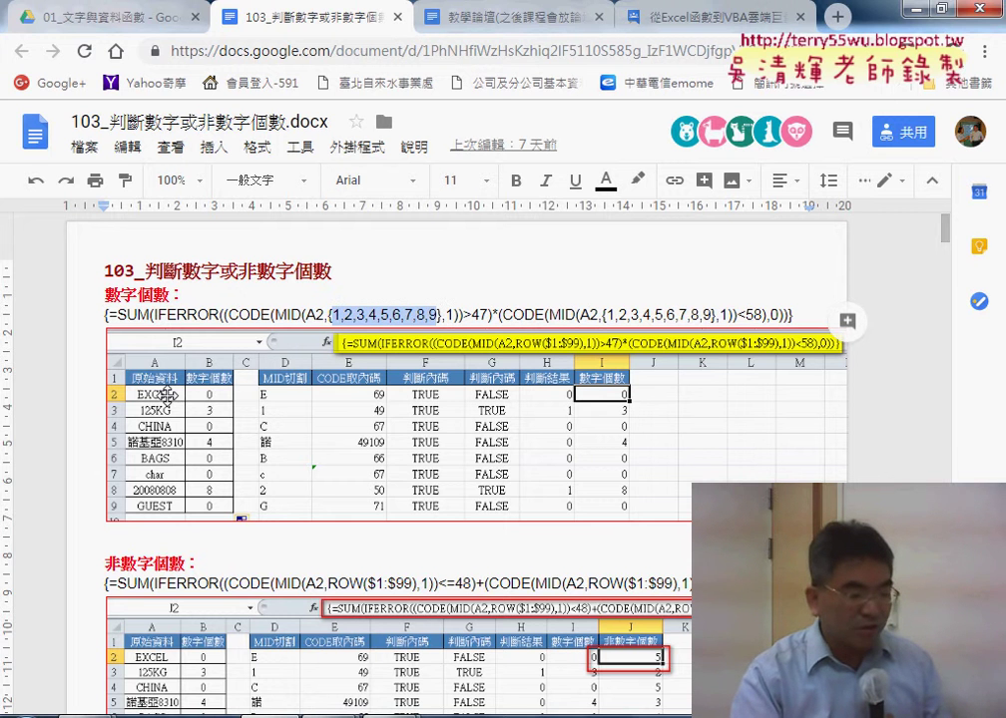
left_click(389, 313)
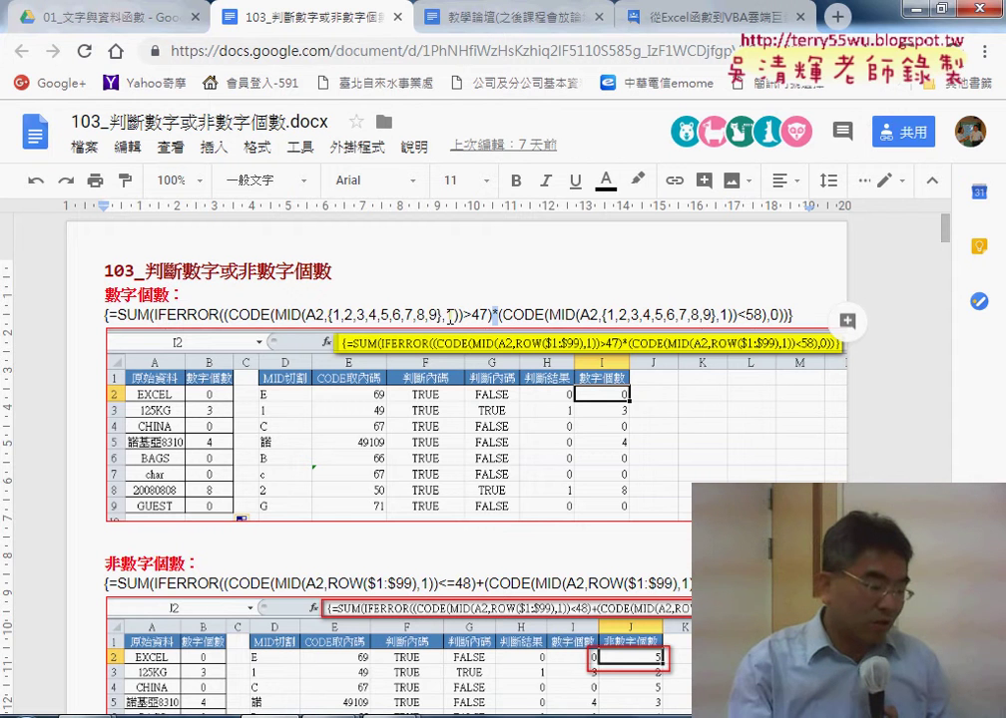
Scroll past the ASCII table to the VBA section and switch to the Excel VBA editor
key("Home")
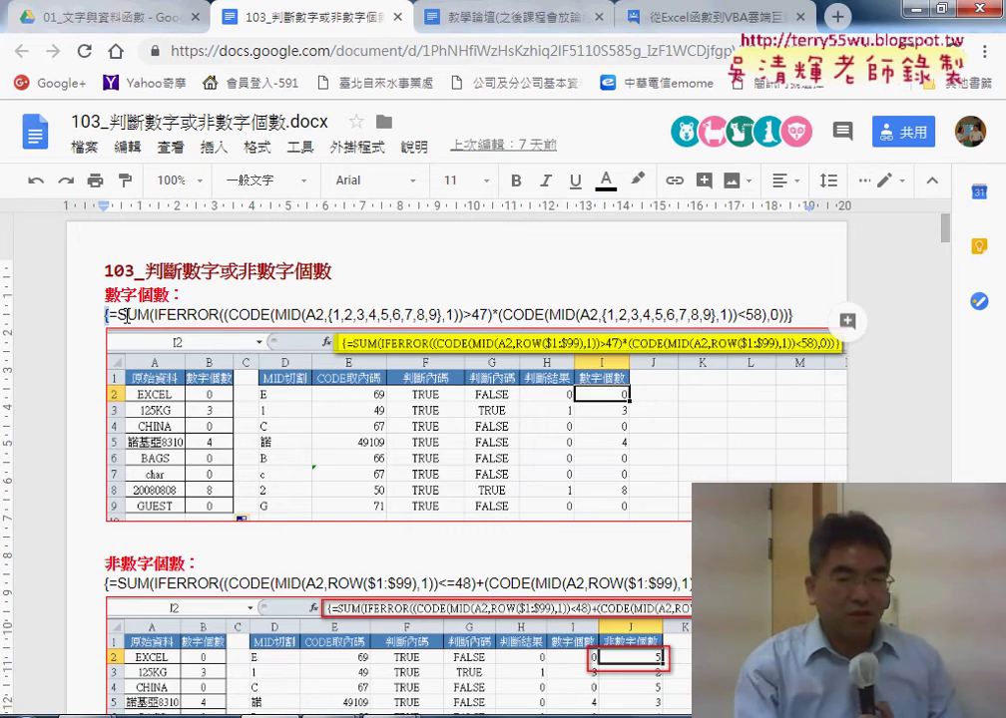
scroll(205, 405, "down", 5)
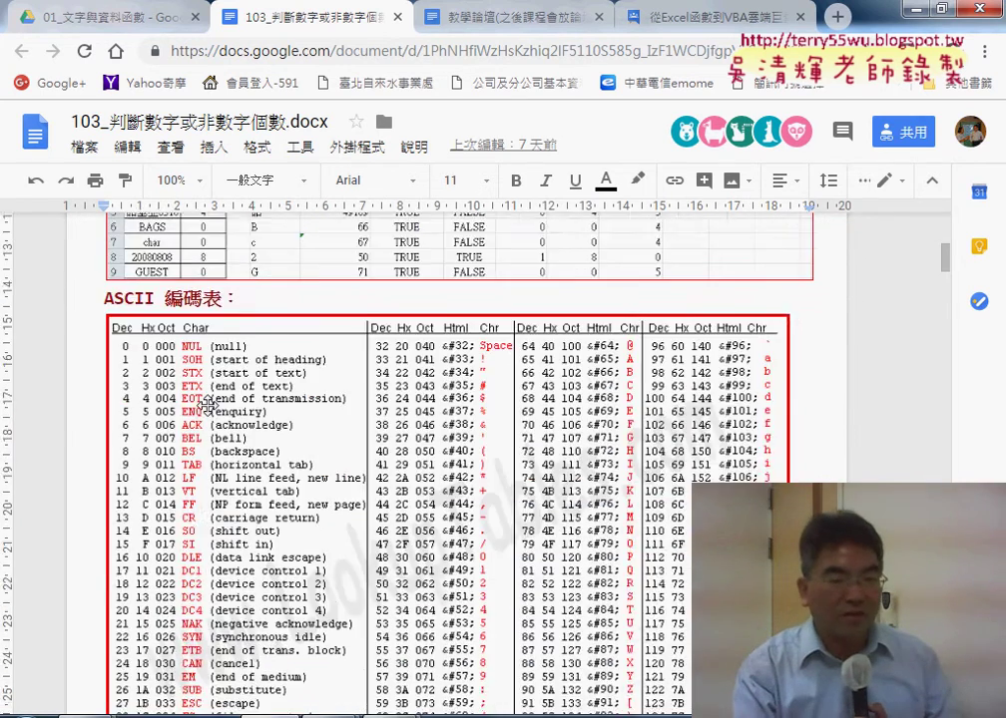
scroll(204, 404, "down", 4)
scroll(204, 404, "down", 3)
scroll(205, 404, "down", 3)
scroll(206, 406, "down", 2)
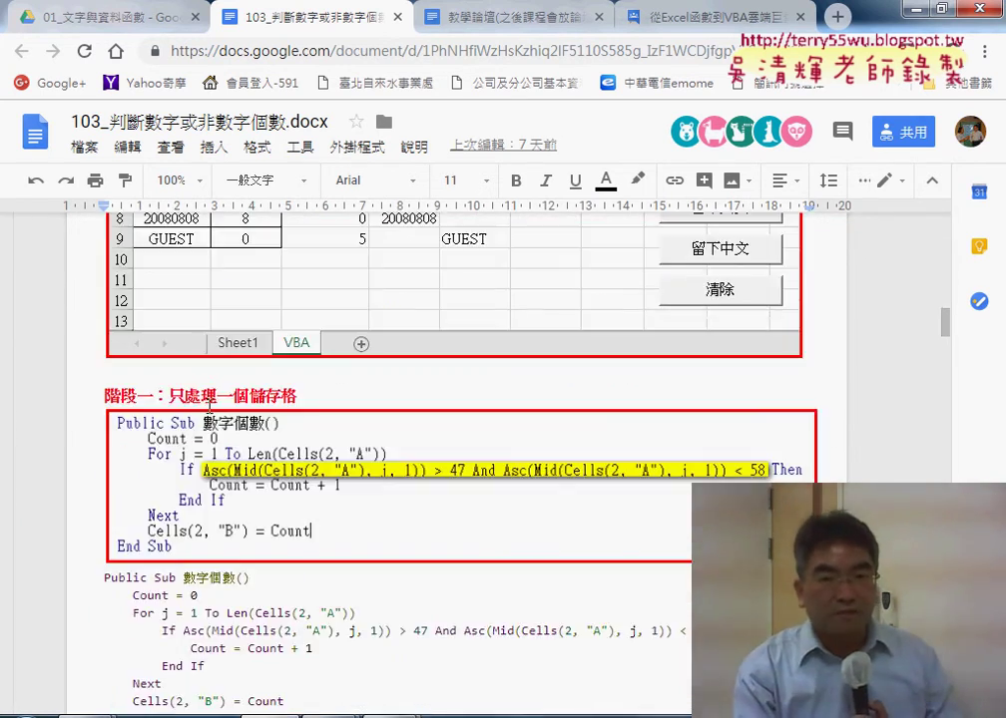
key("alt+Tab")
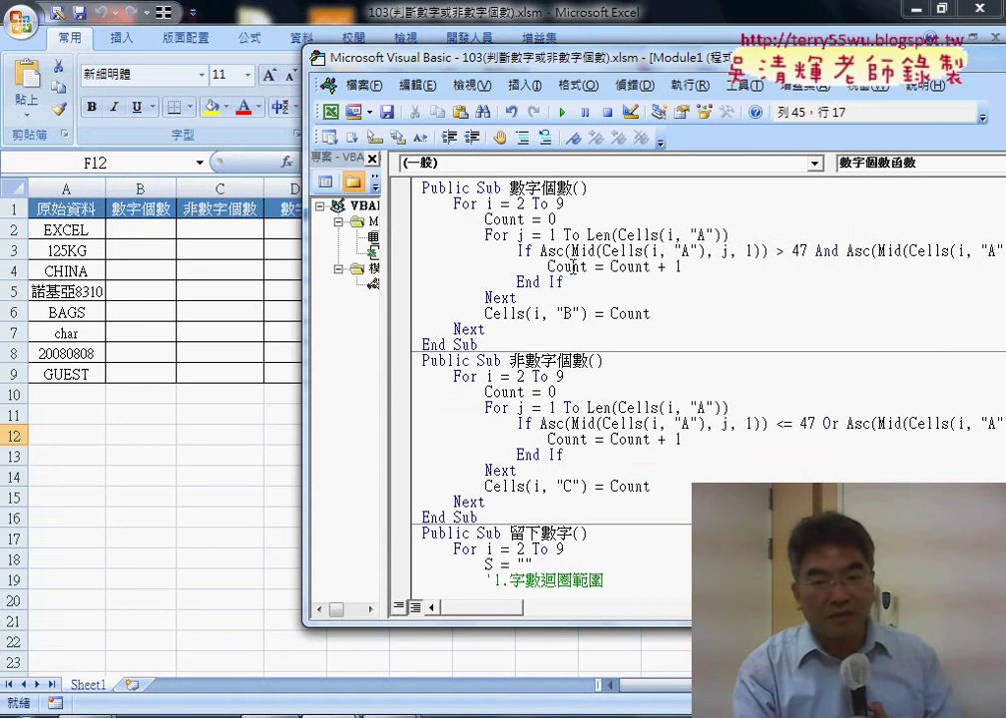
On the sheet, run the 數字個數, 非數字個數 and 留下數字 buttons, then clear the results
left_click(232, 438)
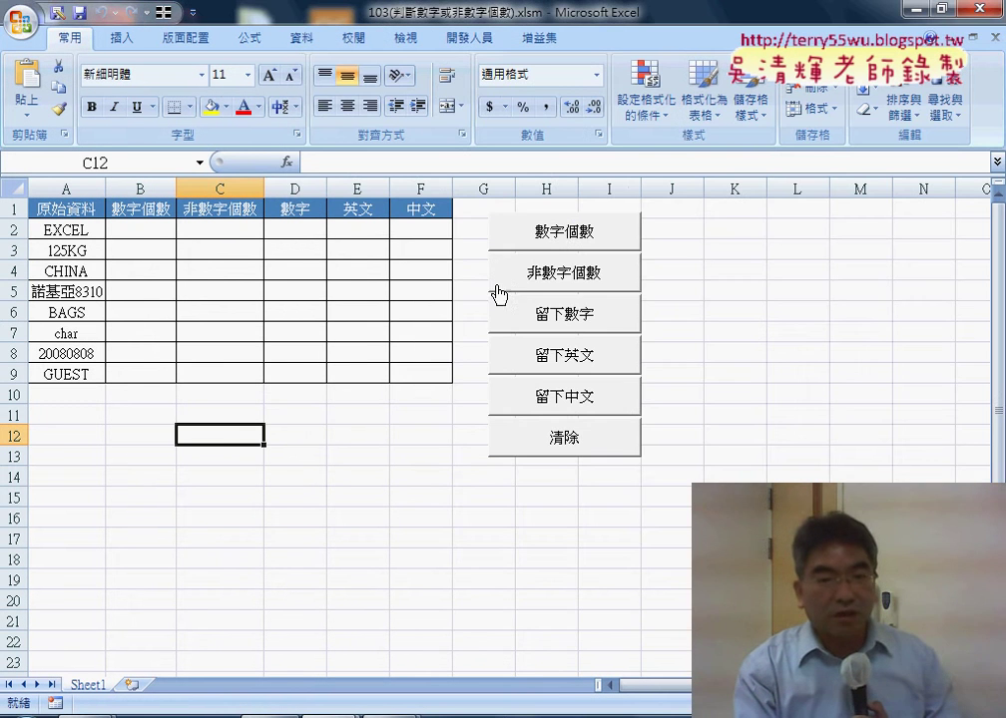
left_click(559, 250)
left_click(561, 276)
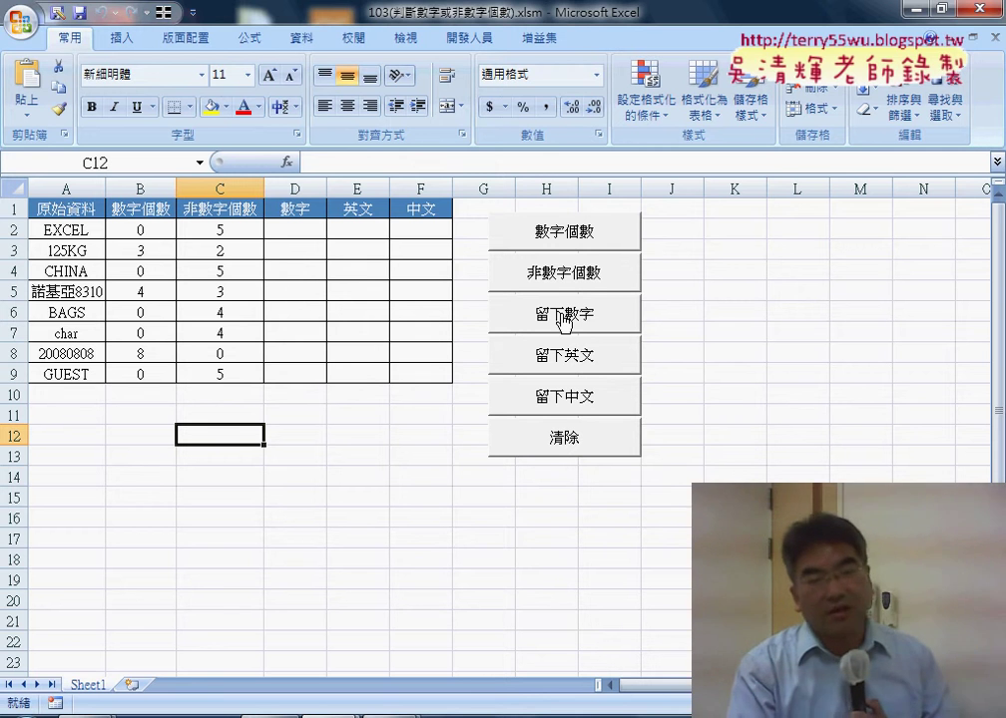
left_click(565, 317)
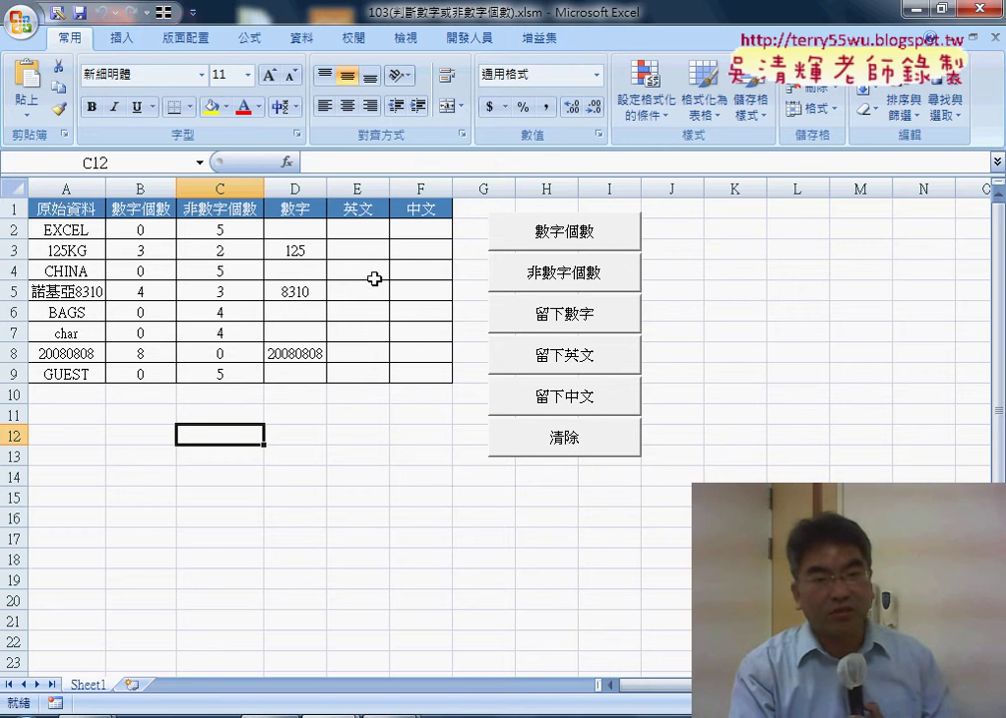
left_click(550, 440)
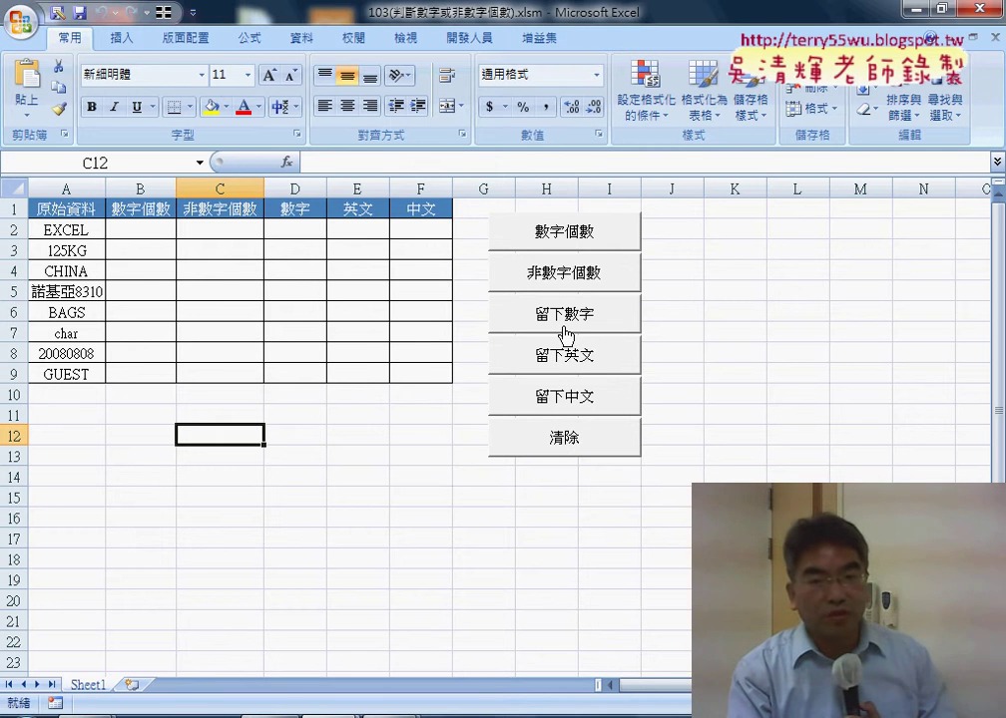
Rerun 留下數字, 數字個數 and 非數字個數, then clear all result columns again
left_click(564, 316)
left_click(566, 228)
left_click(562, 273)
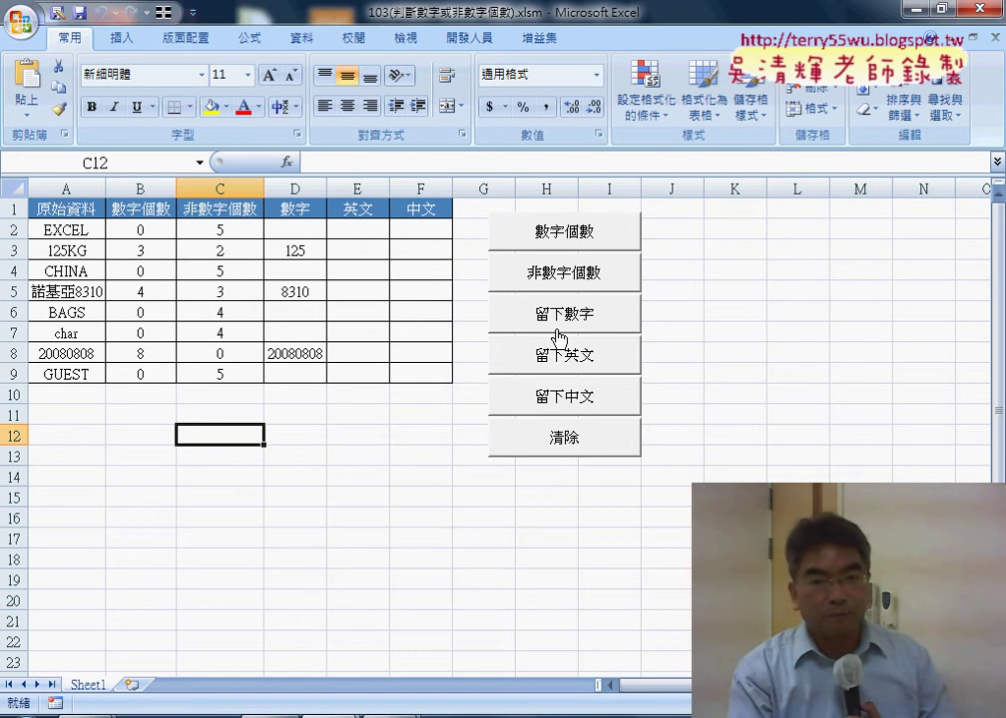
left_click(569, 438)
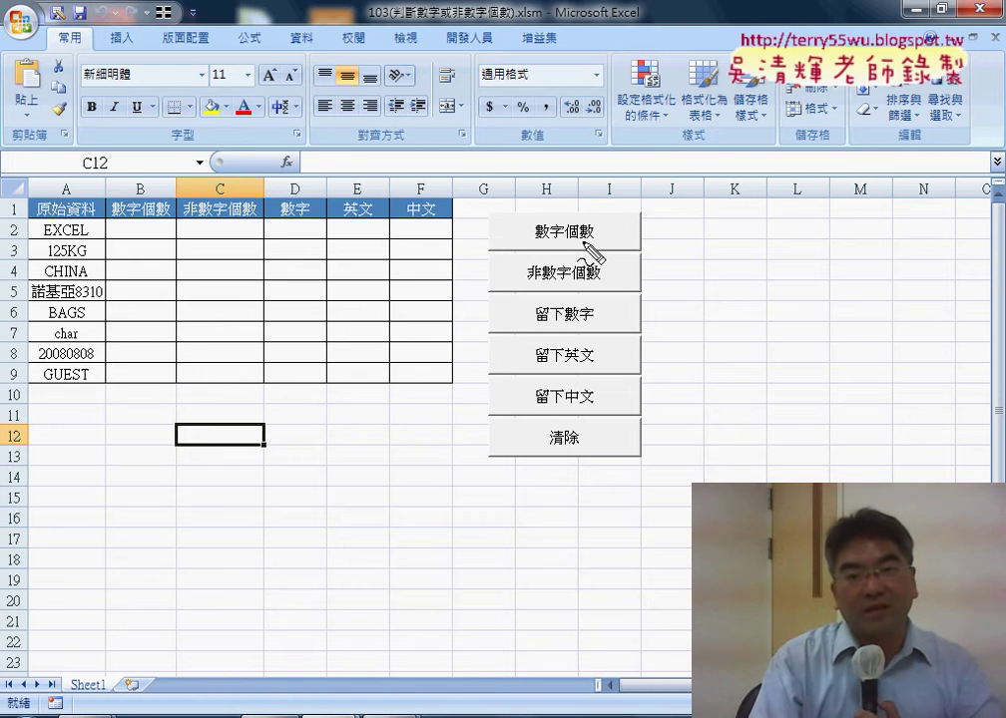
mouse_move(587, 241)
left_mouse_down()
mouse_move(628, 223)
mouse_move(632, 327)
left_mouse_up()
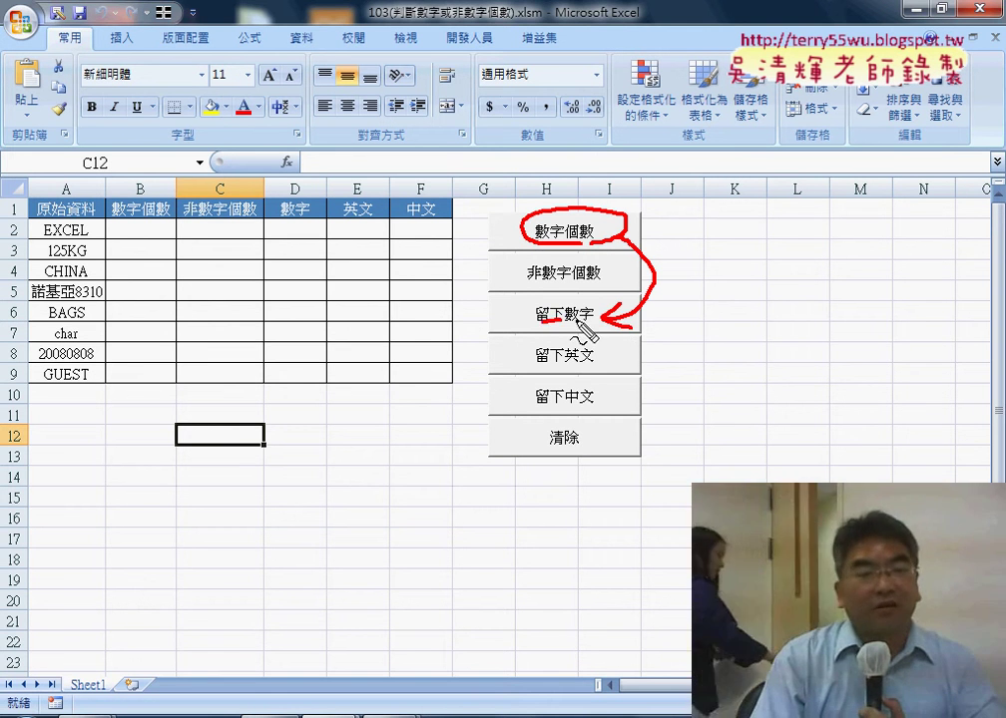
left_click_drag(539, 322, 586, 321)
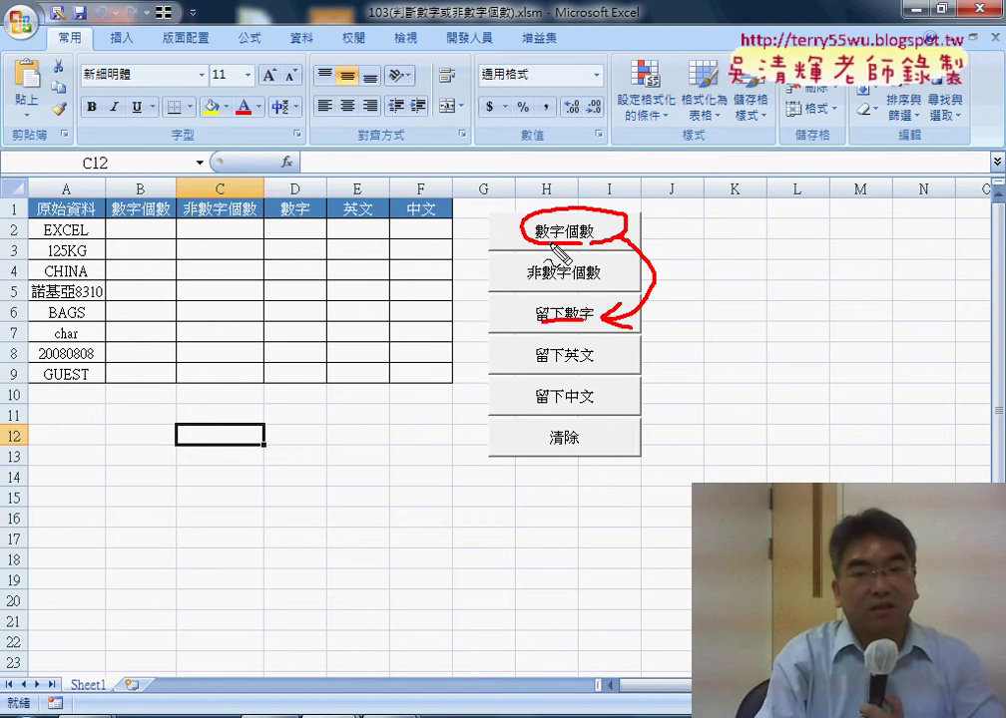
left_click_drag(529, 283, 603, 283)
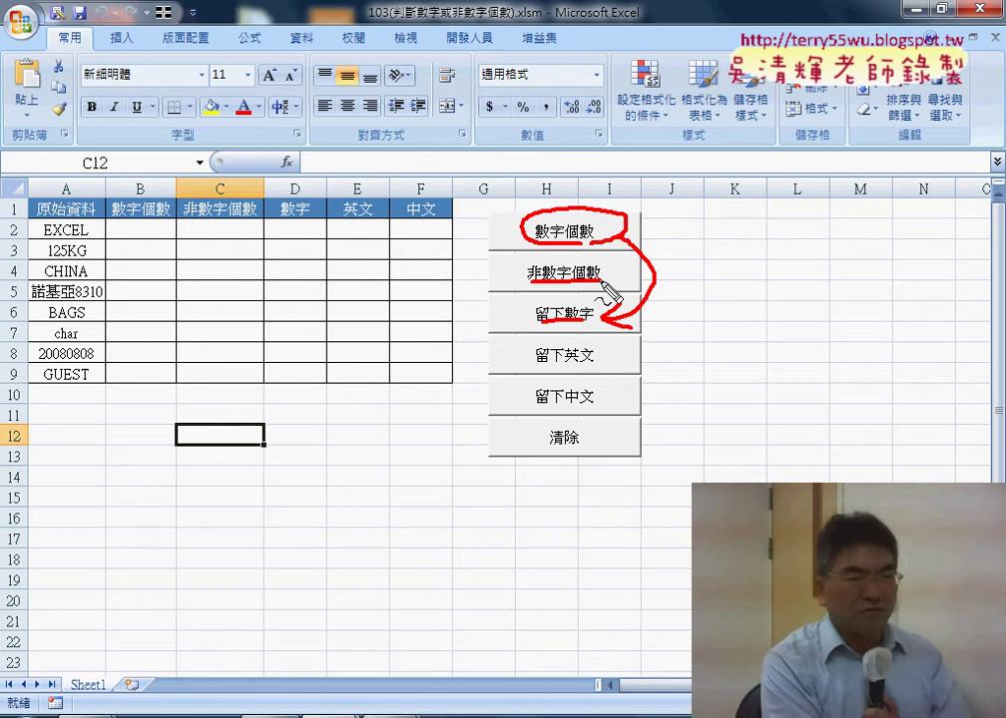
key("Escape")
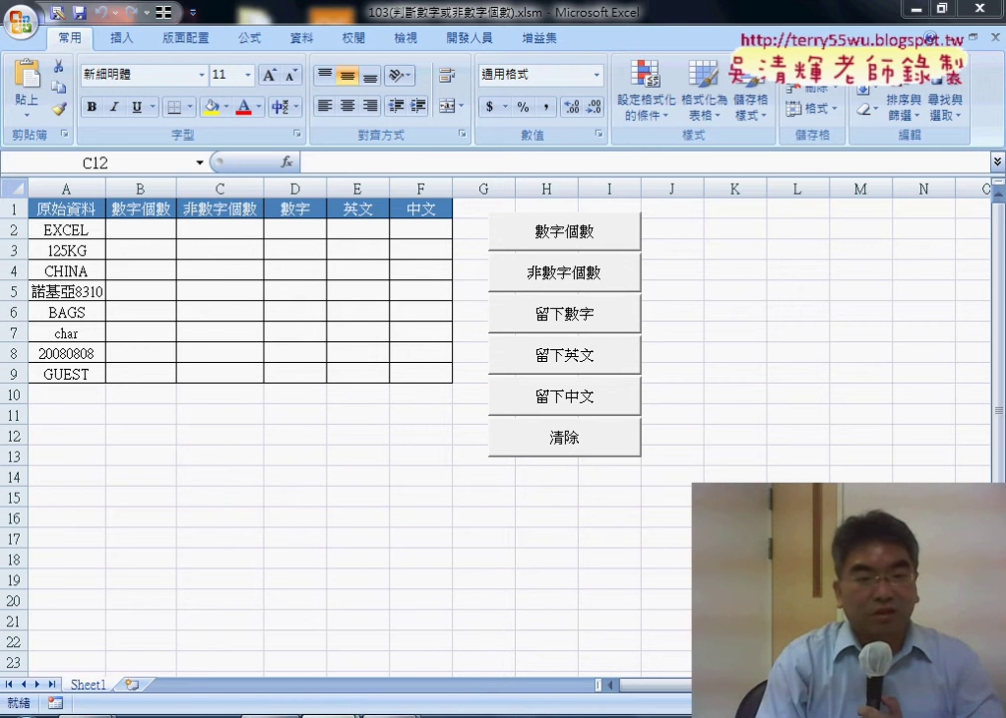
Bring Module1's code to the front and browse the 數字個數 macro
mouse_move(330, 712)
left_click(427, 638)
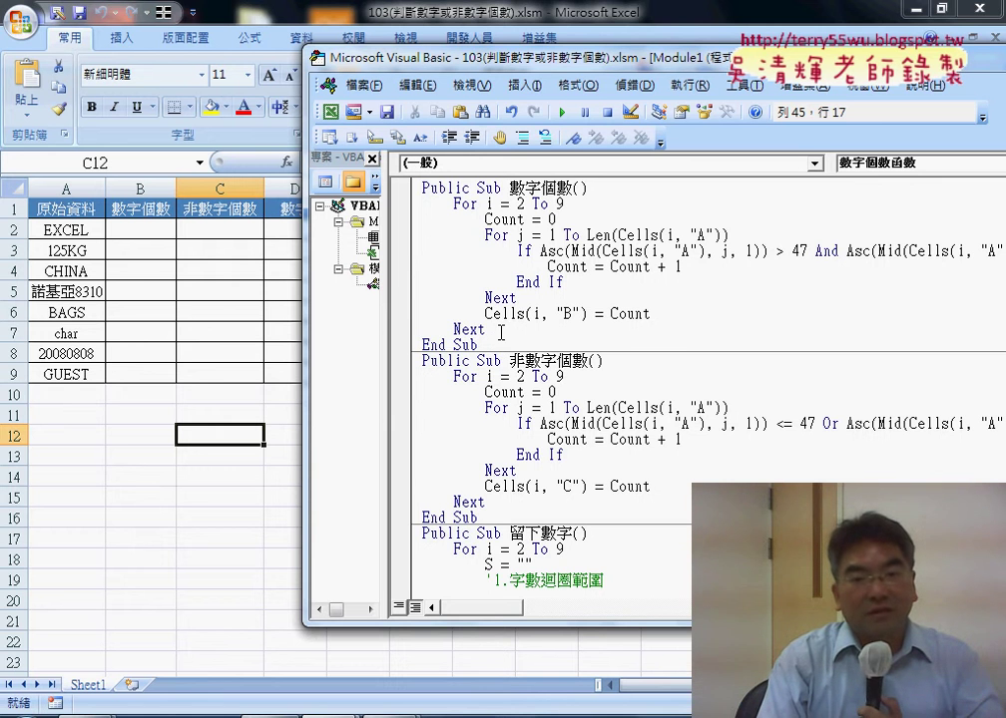
scroll(498, 348, "down", 1)
scroll(498, 348, "up", 1)
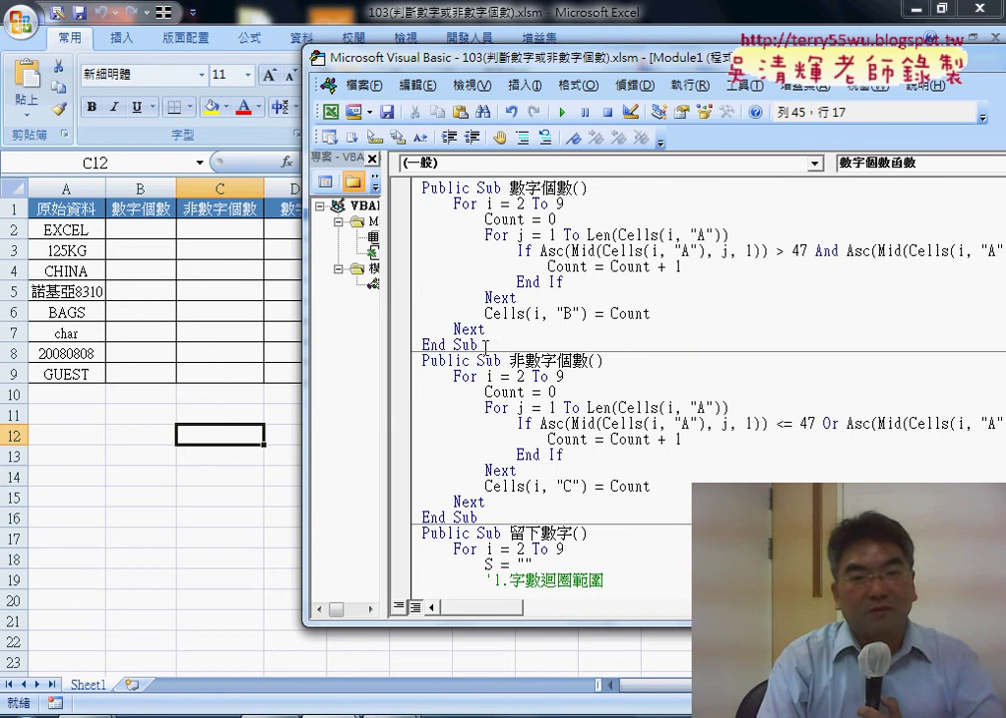
left_click_drag(485, 346, 421, 188)
scroll(475, 358, "down", 2)
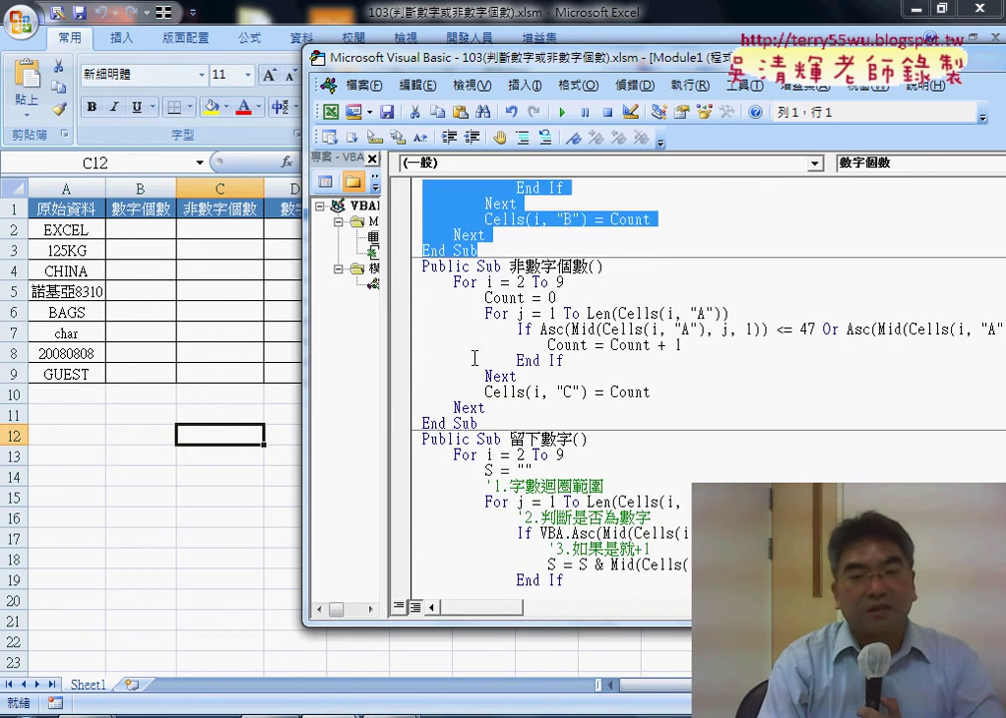
scroll(475, 357, "down", 2)
scroll(475, 357, "up", 3)
scroll(475, 357, "up", 1)
Select and copy the loop body of the 數字個數 Sub
left_click(498, 341)
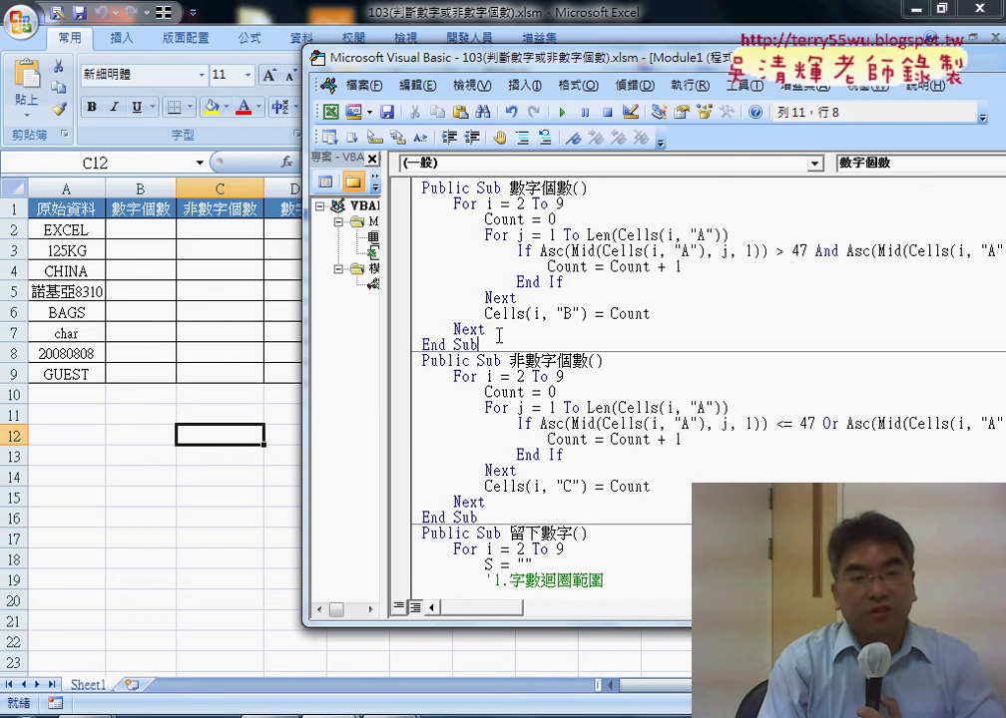
left_click_drag(498, 330, 419, 203)
right_click(353, 188)
key("Escape")
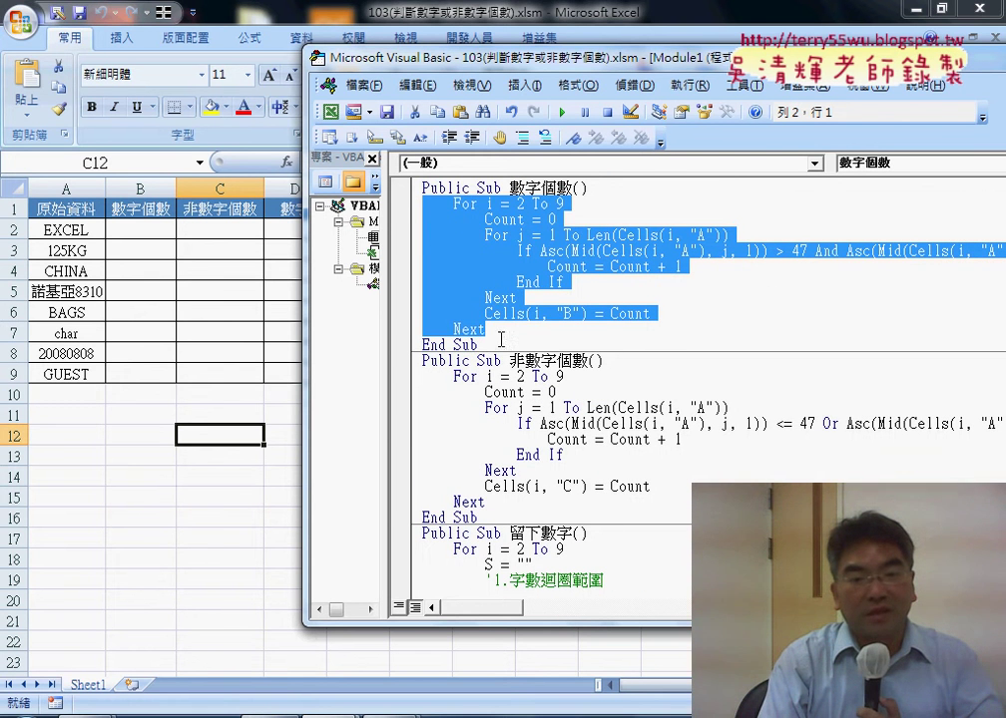
Replace the 留下數字 body with the copied digit-count loop
scroll(501, 340, "down", 3)
scroll(501, 339, "down", 2)
left_click_drag(489, 502, 421, 315)
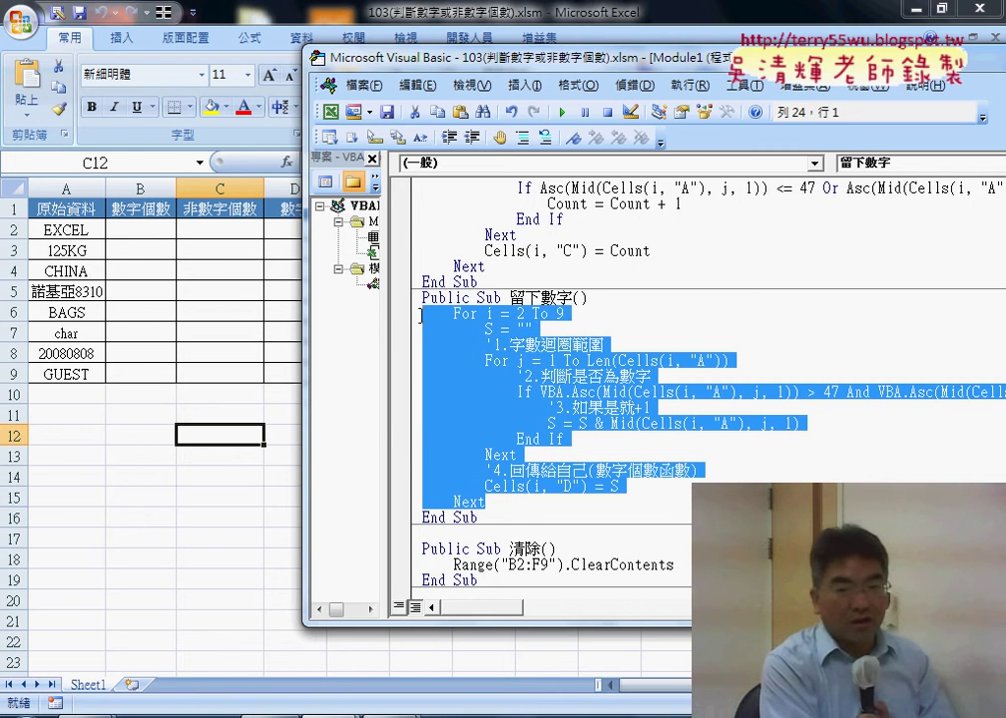
key("ctrl+v")
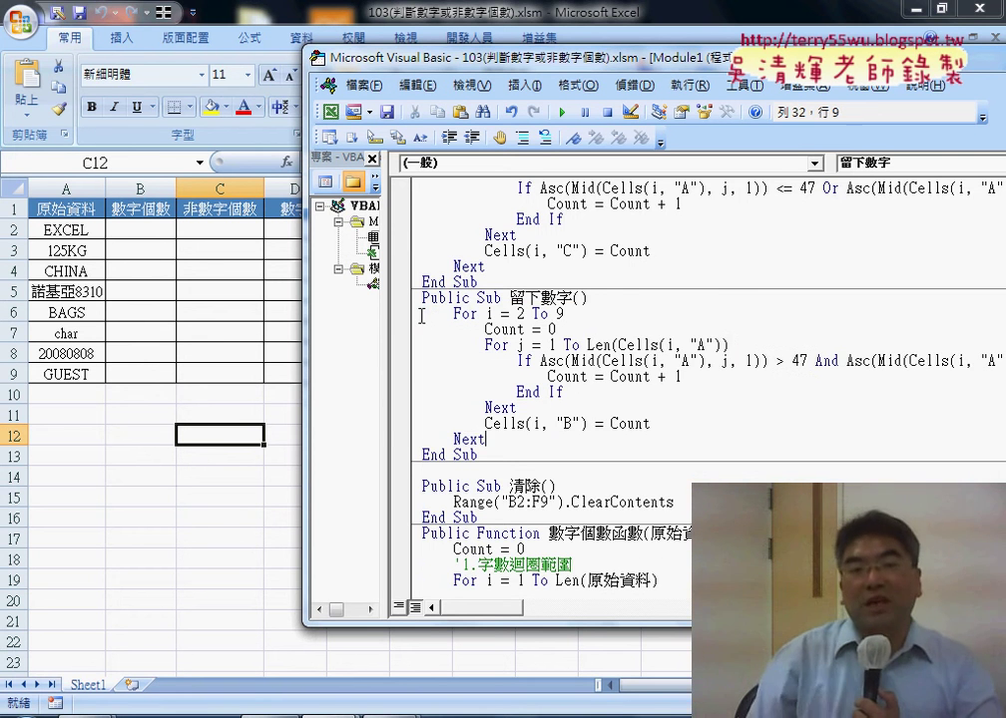
scroll(523, 257, "up", 2)
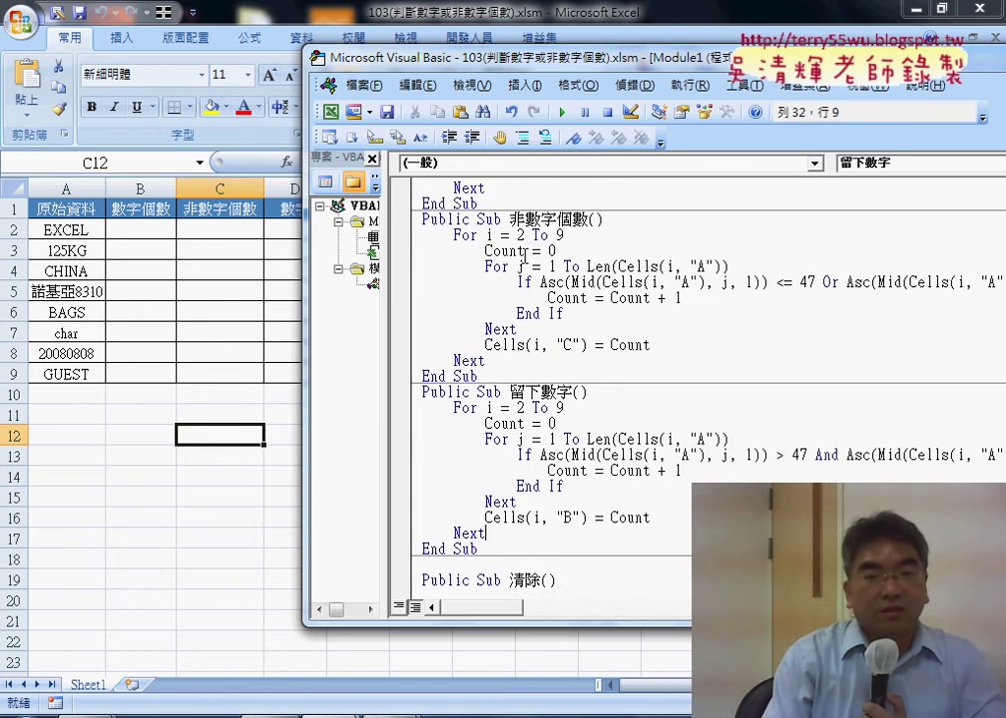
scroll(523, 257, "up", 1)
Run 數字個數 and 非數字個數 to fill columns B and C with digit and non-digit counts
left_click(534, 219)
left_click(562, 112)
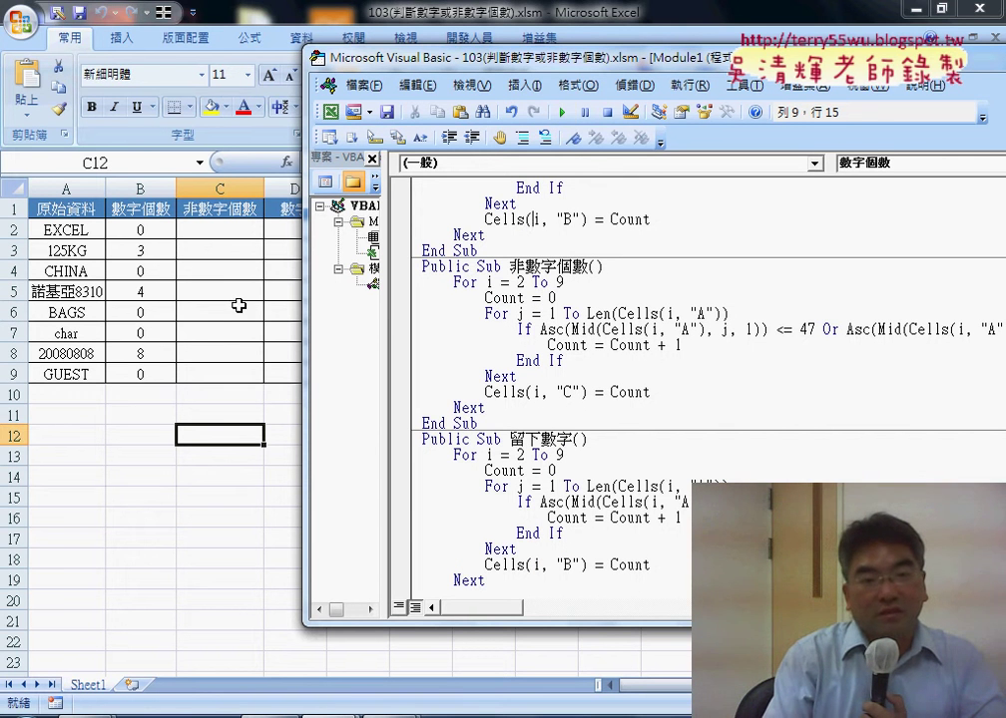
left_click(516, 330)
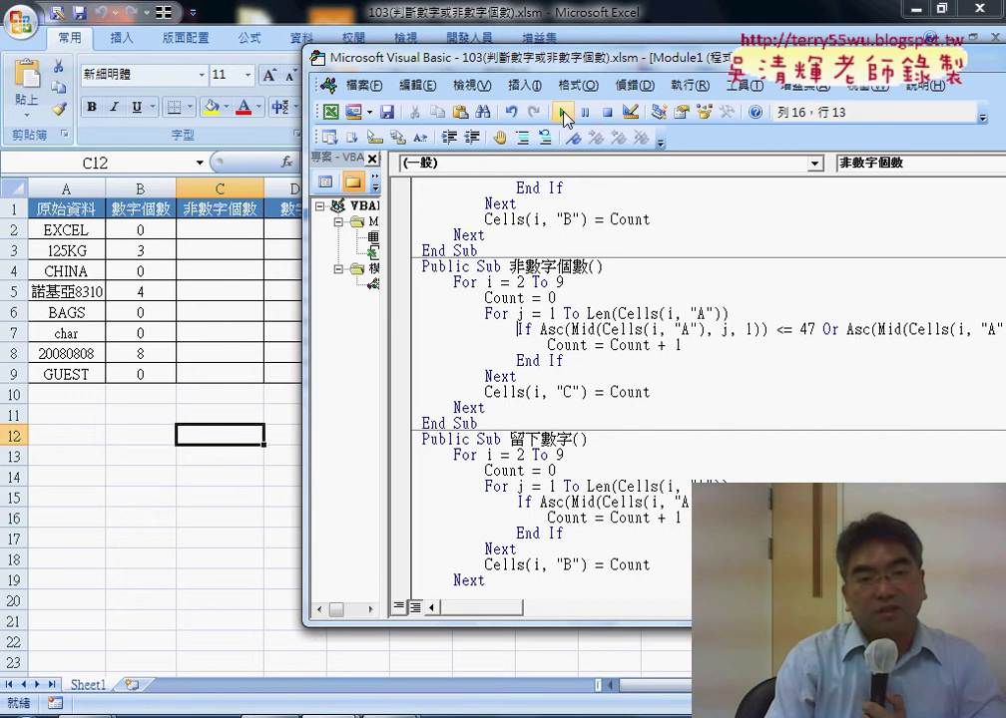
left_click(561, 111)
Shift the code window to reveal more of the sheet, then nudge it back
scroll(526, 365, "down", 2)
scroll(526, 365, "down", 1)
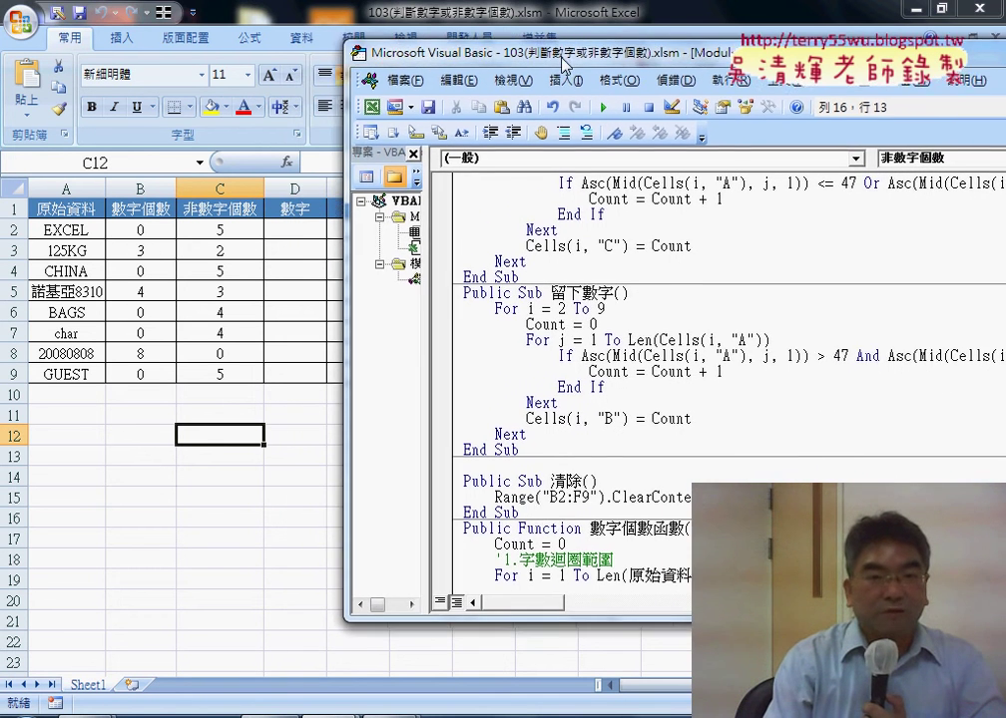
left_click_drag(404, 57, 447, 53)
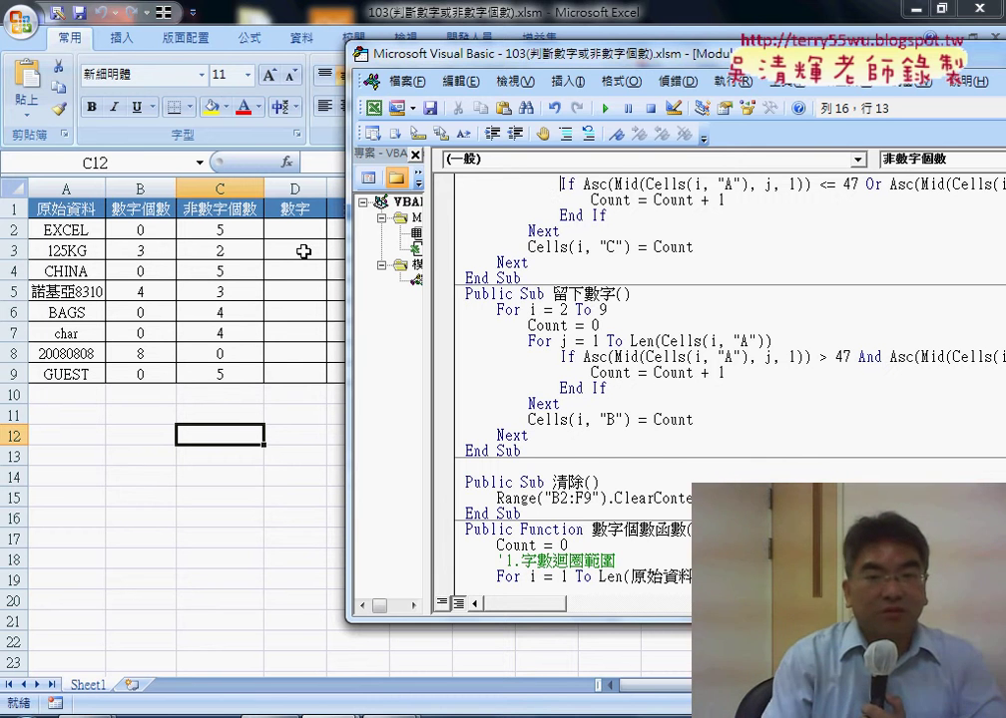
scroll(574, 240, "up", 1)
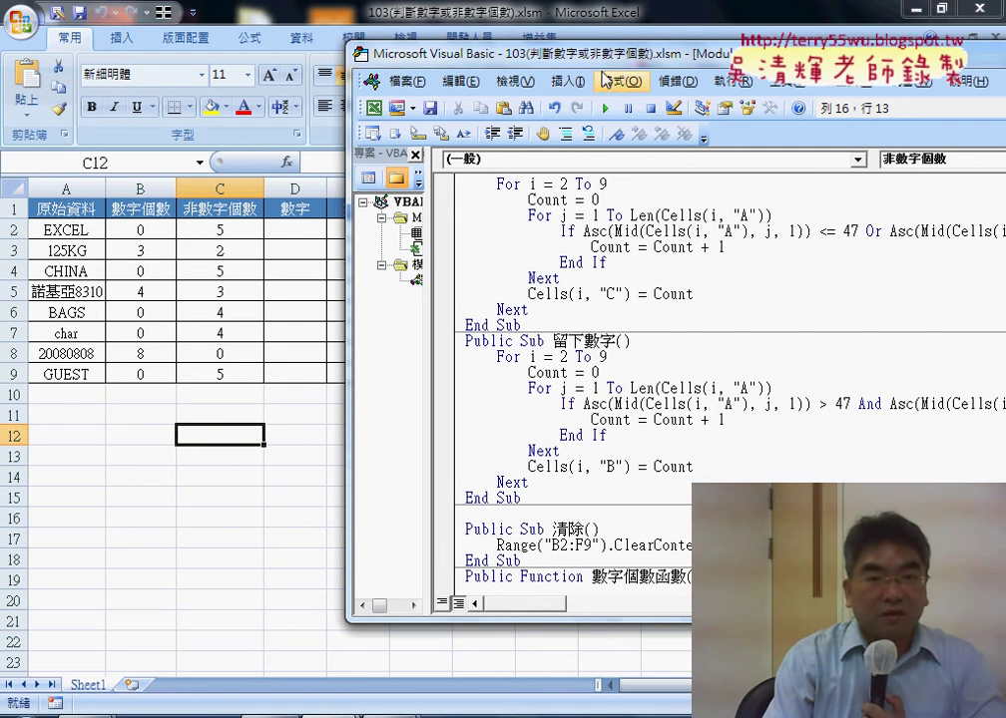
left_click_drag(503, 58, 487, 40)
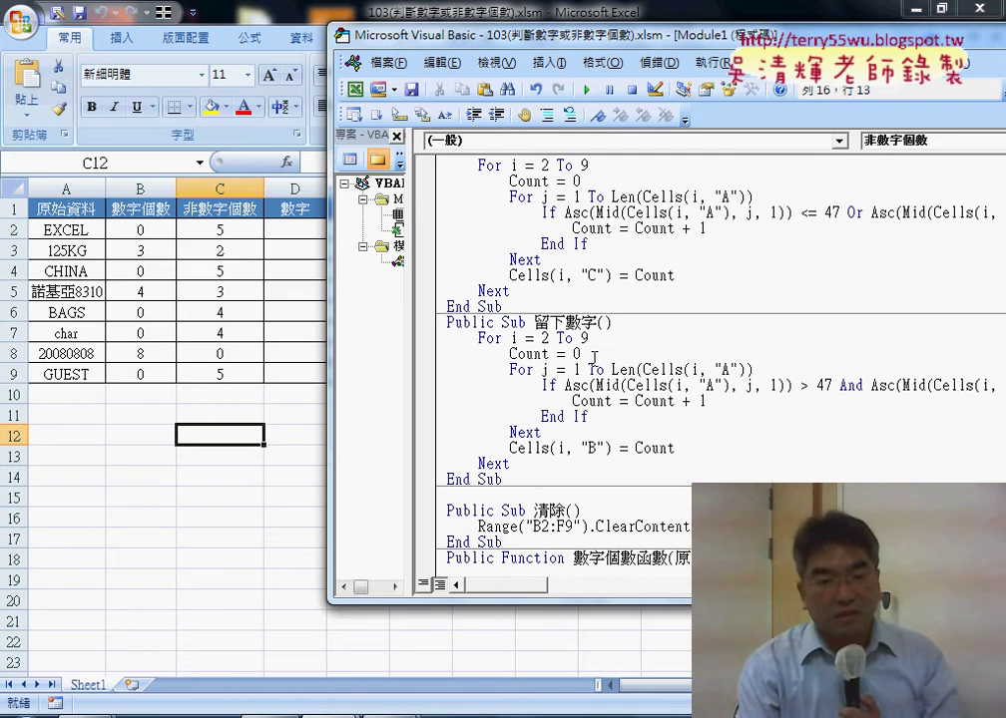
left_click_drag(580, 354, 511, 353)
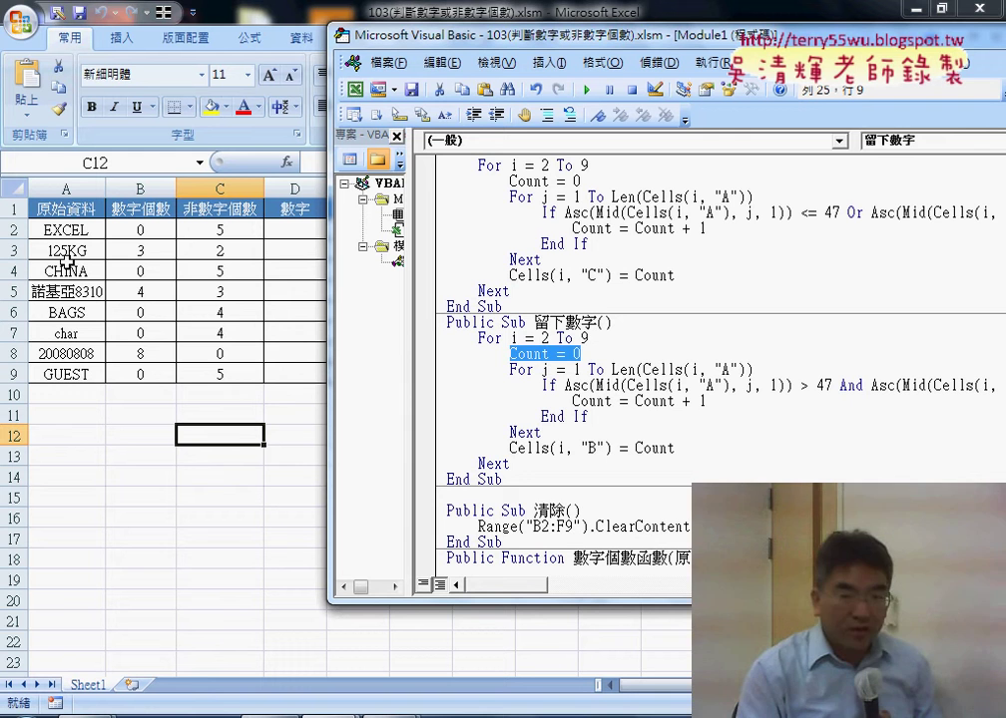
Replace the Count = 0 line in 留下數字 with S = ""
key("Delete")
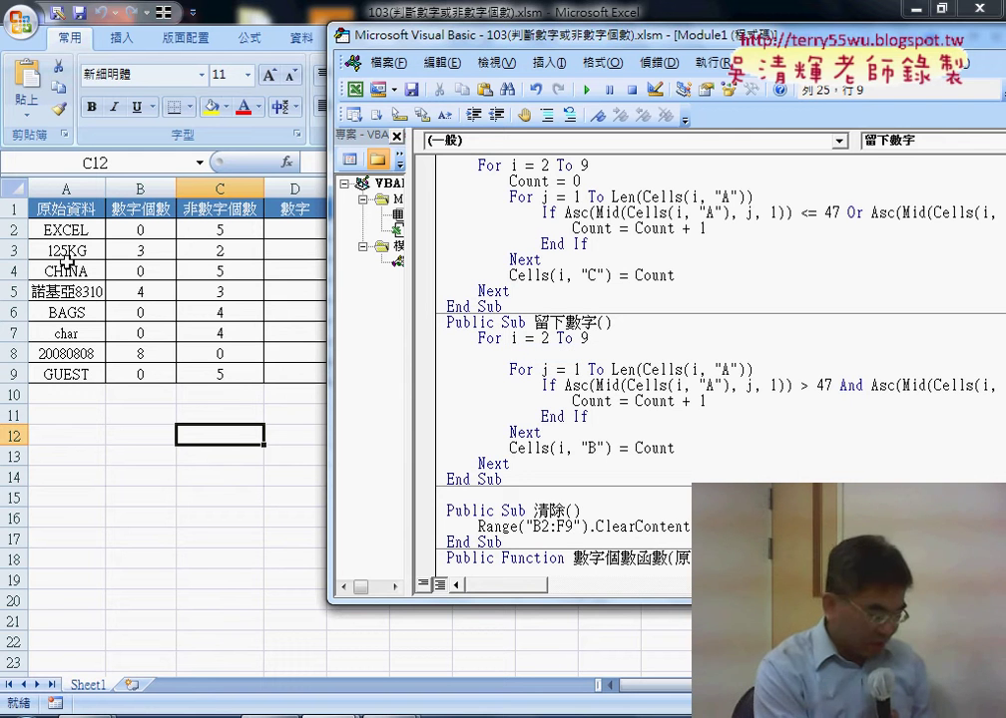
type("S")
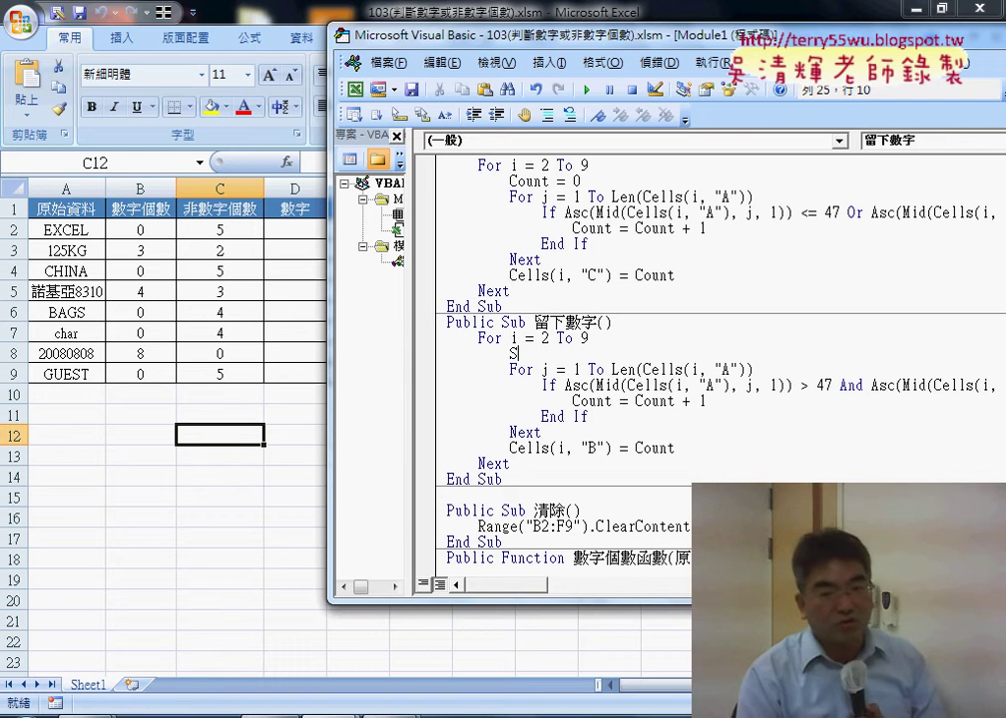
type("=")
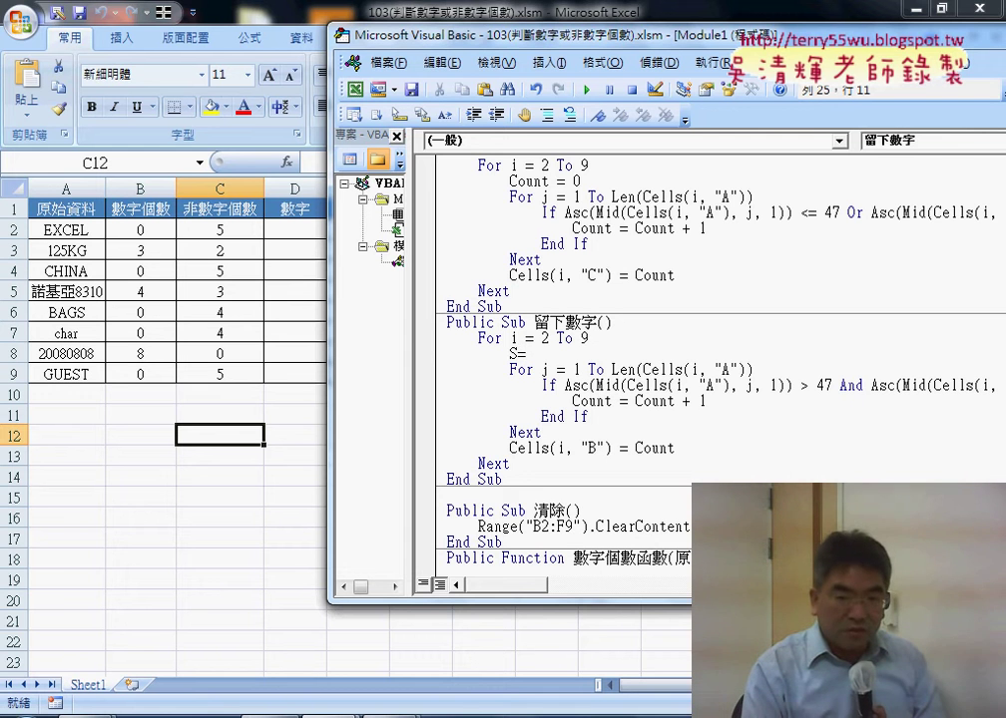
type("\"")
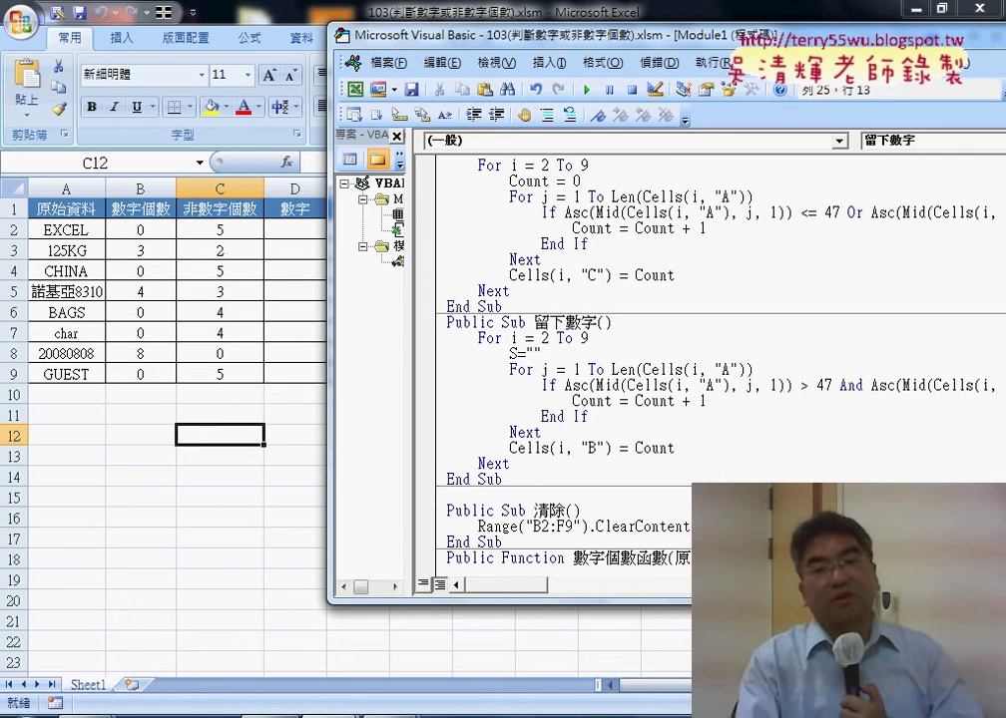
left_click(587, 417)
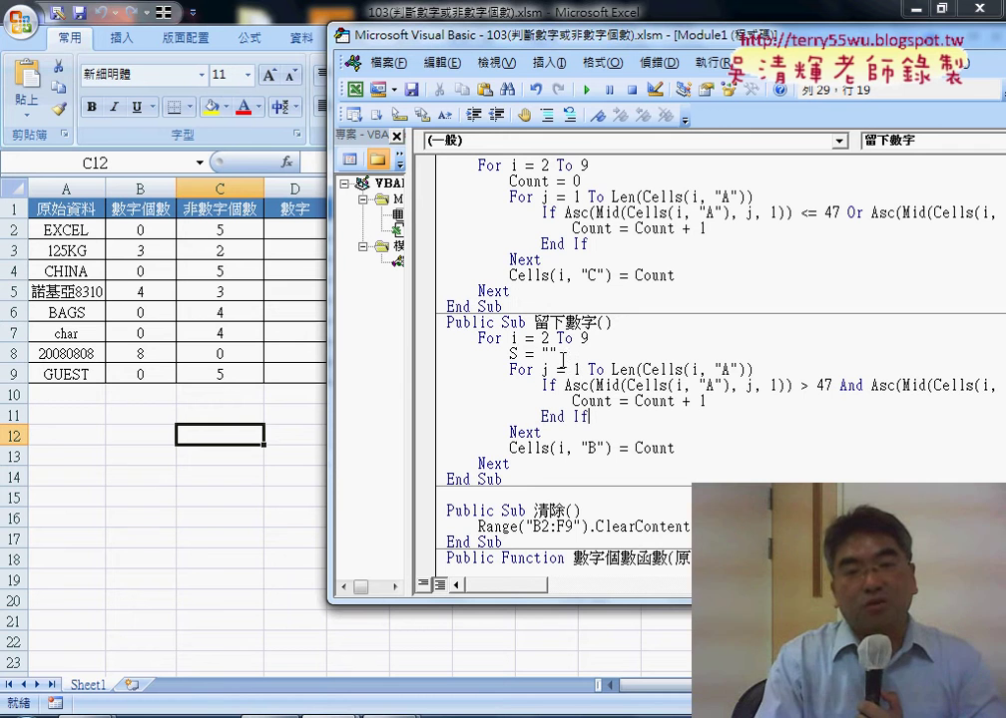
Highlight the S = "" reset and the digit-test If line to explain them
left_click_drag(563, 357, 512, 355)
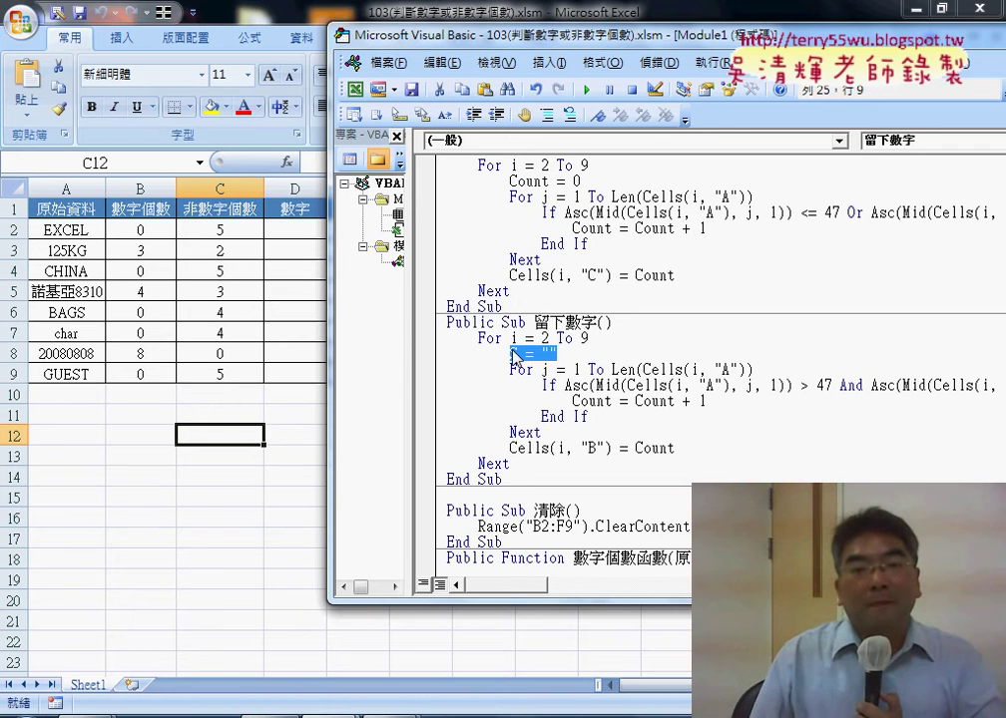
left_click(574, 349)
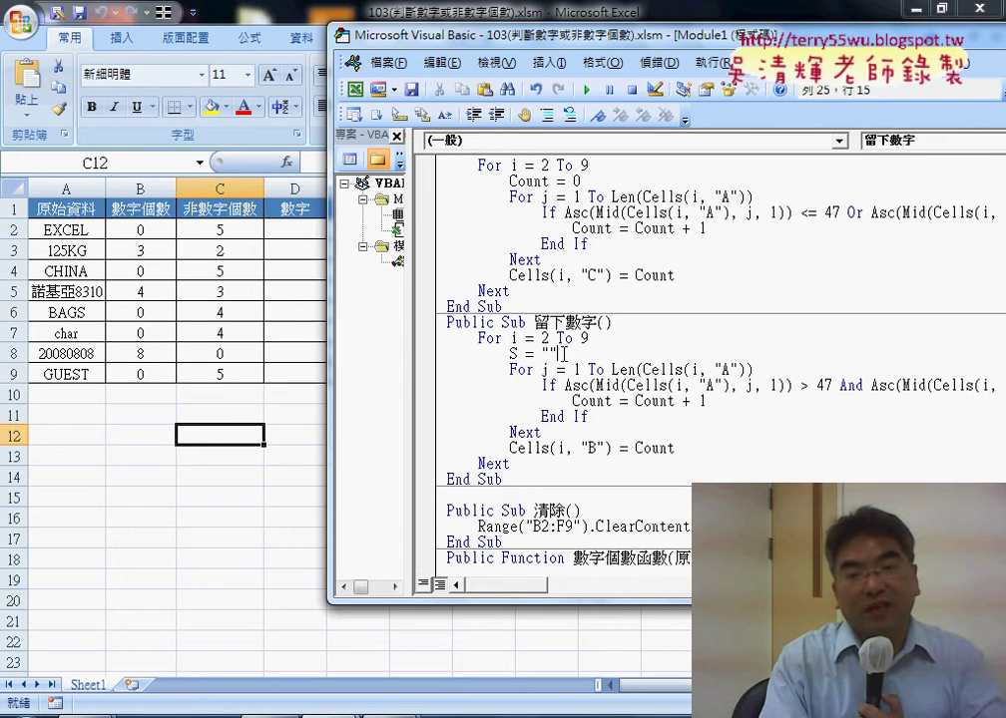
key("shift+Left")
key("shift+Left")
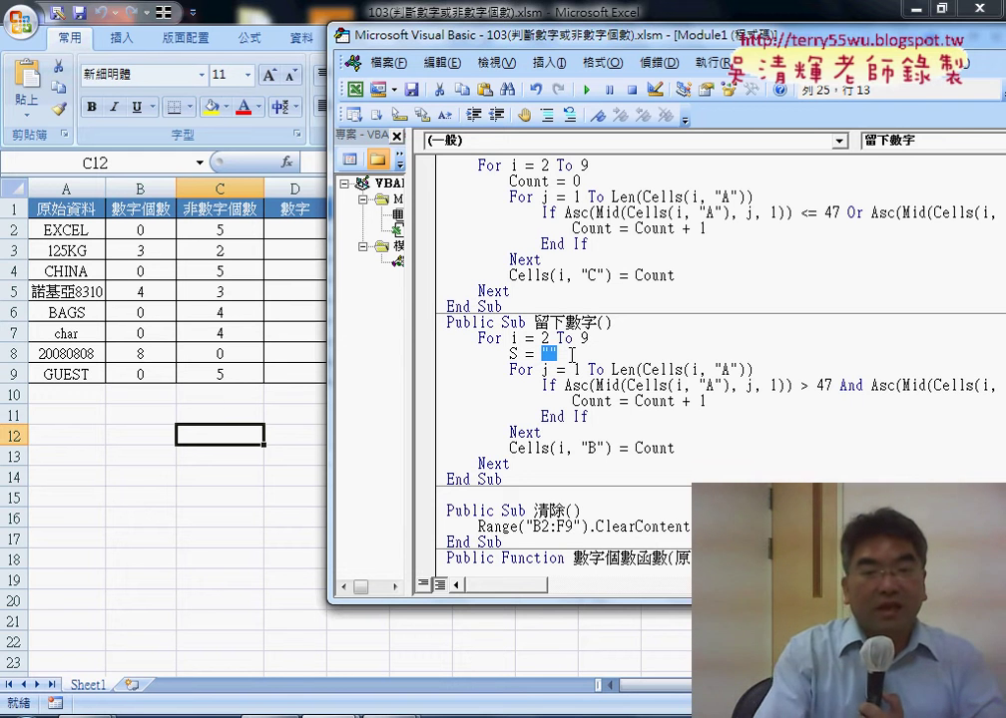
left_click(436, 389)
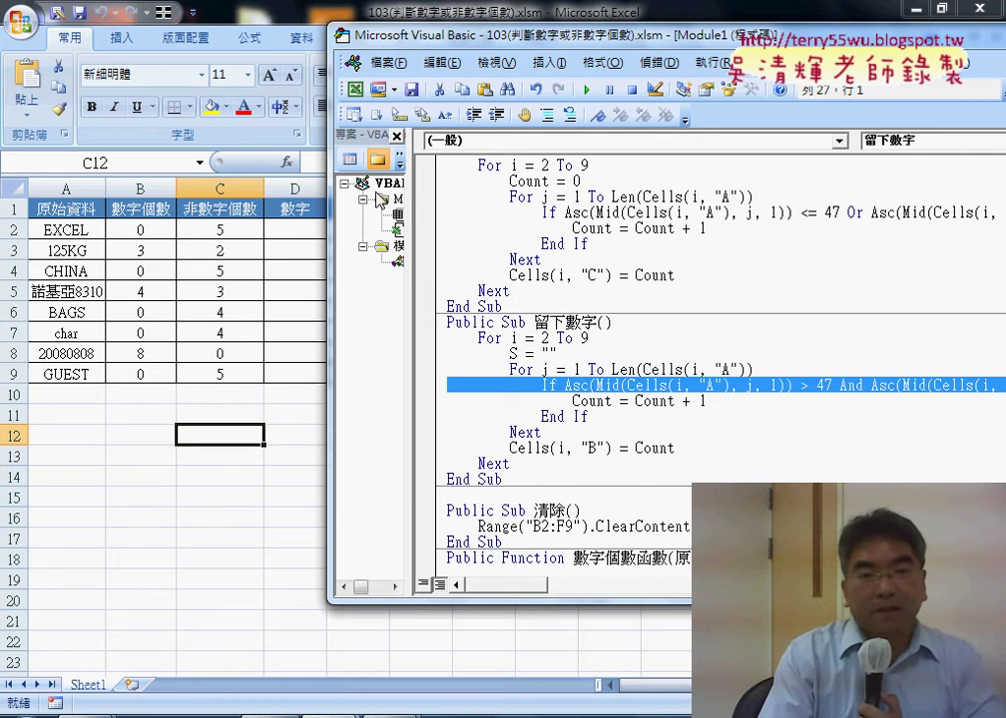
left_click_drag(524, 46, 458, 51)
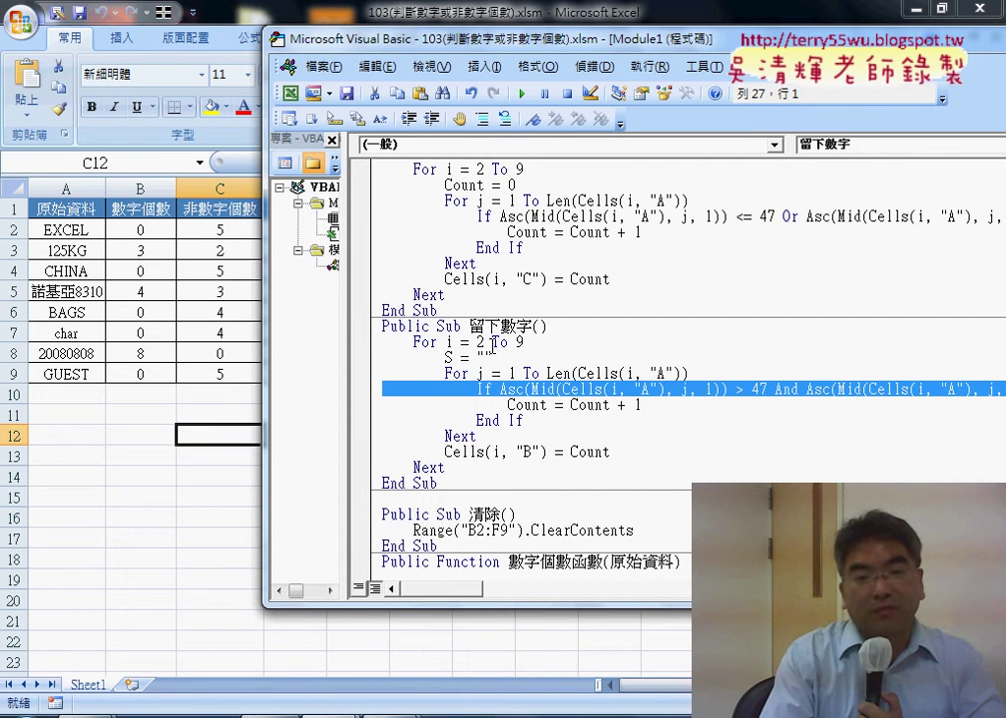
left_click_drag(491, 357, 444, 357)
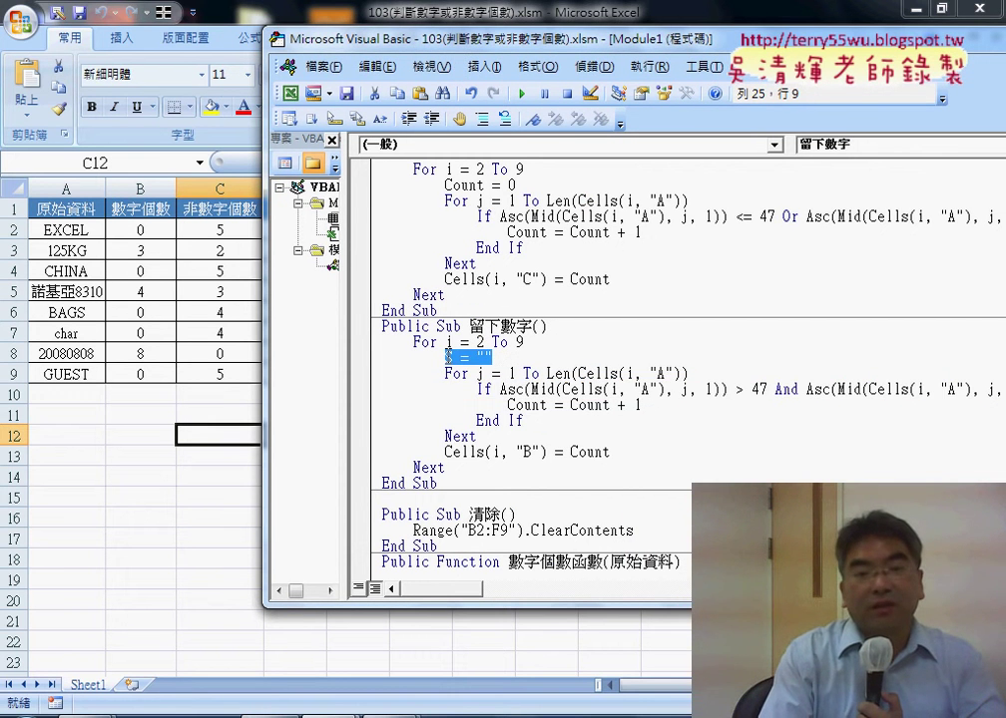
Turn the Count = Count + 1 line into the start of S = S
double_click(512, 405)
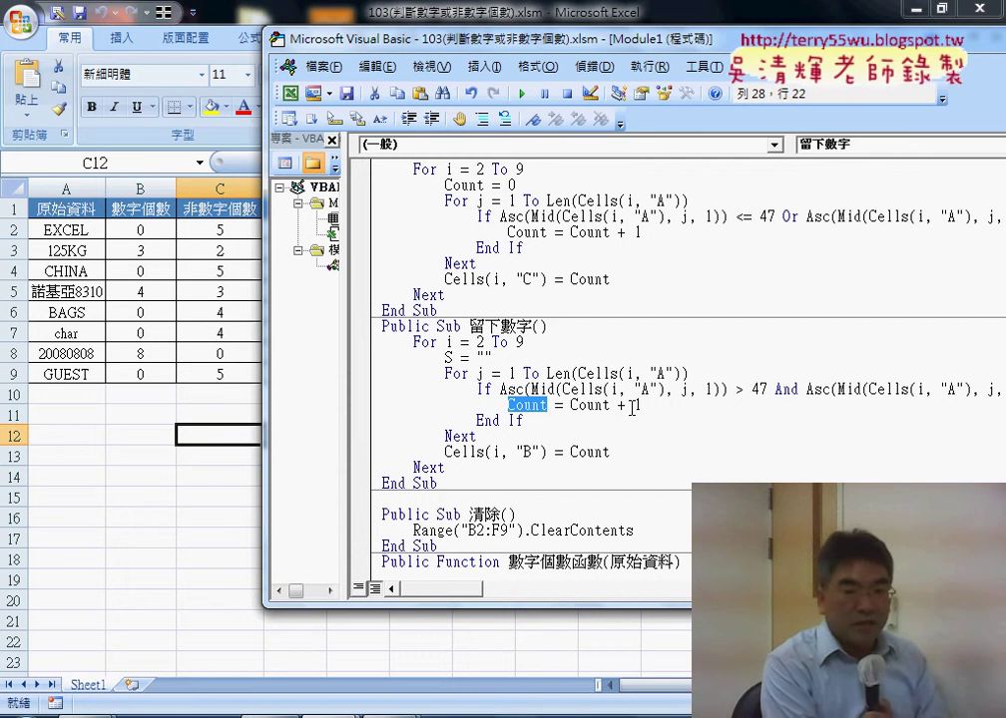
type("S =")
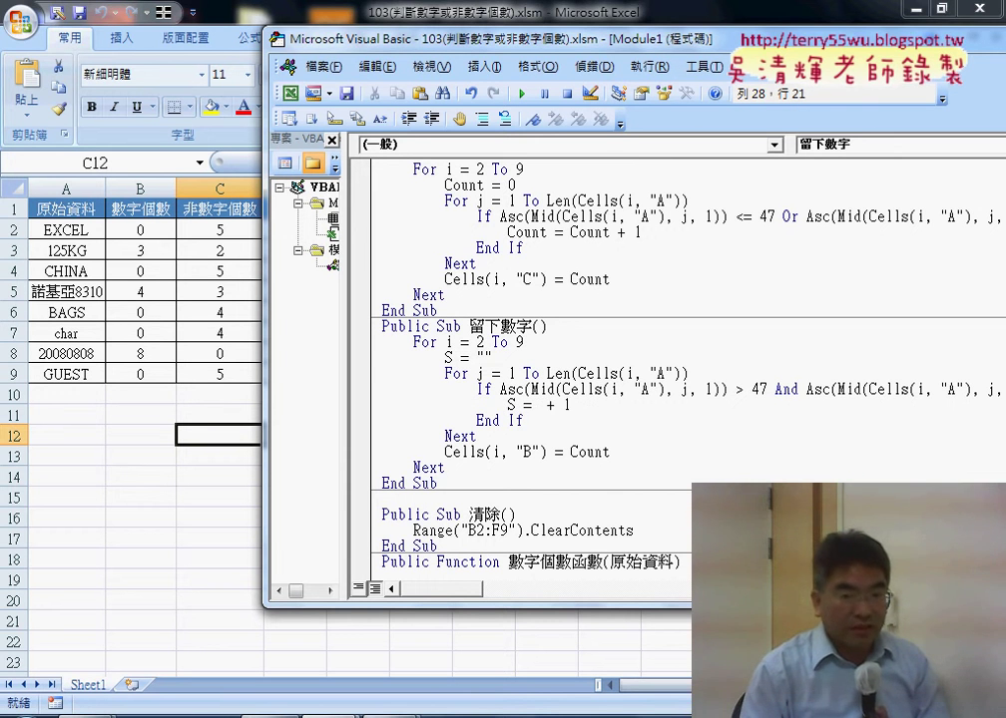
key("Delete")
key("Delete")
key("Delete")
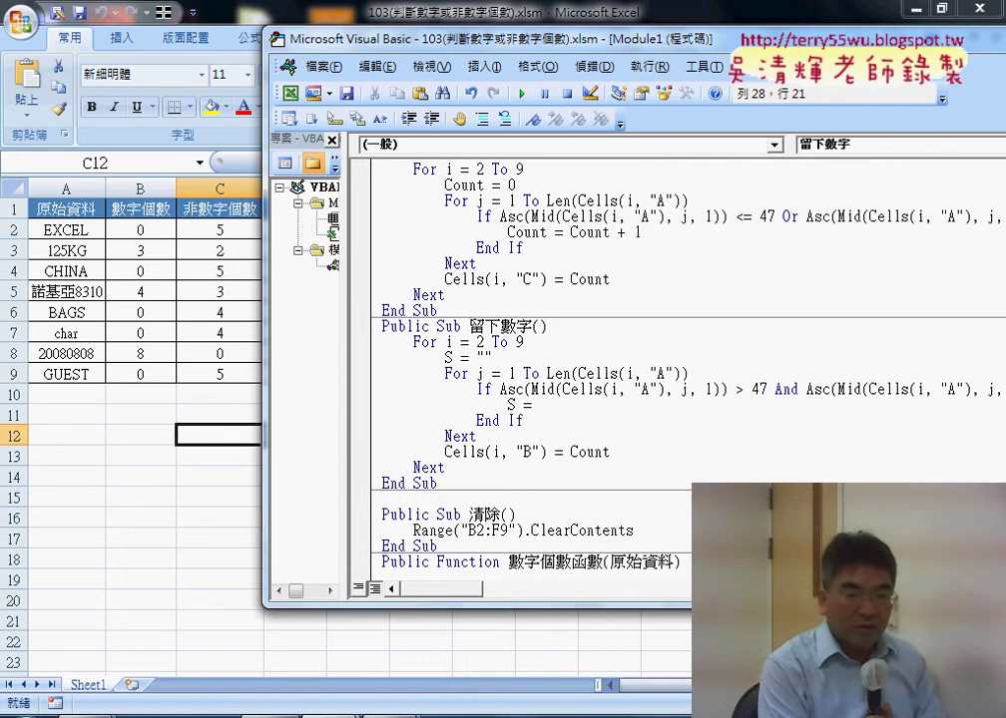
type("S &")
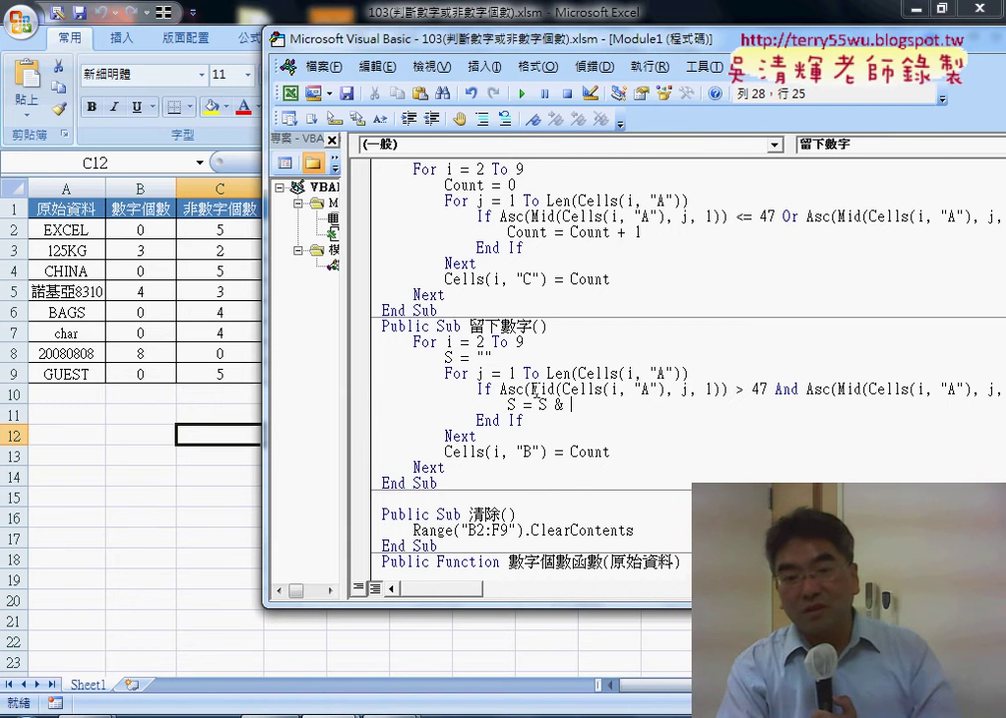
Dismiss the compile error and copy Mid(Cells(i, "A"), j, 1) after S = S &
left_click(547, 397)
left_click(487, 443)
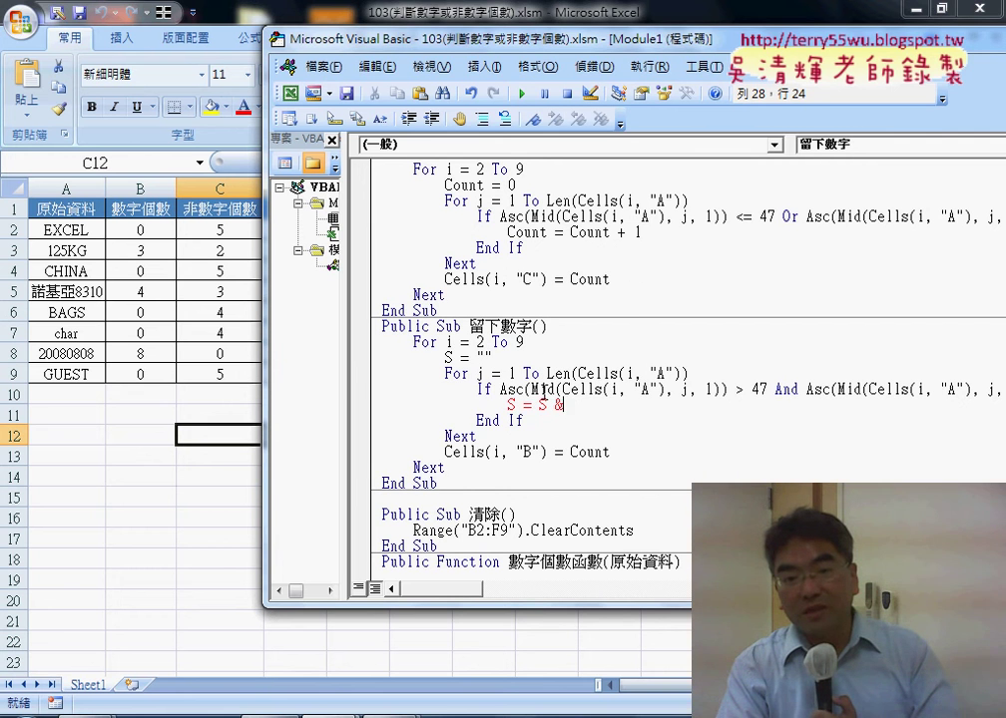
left_click_drag(532, 390, 712, 389)
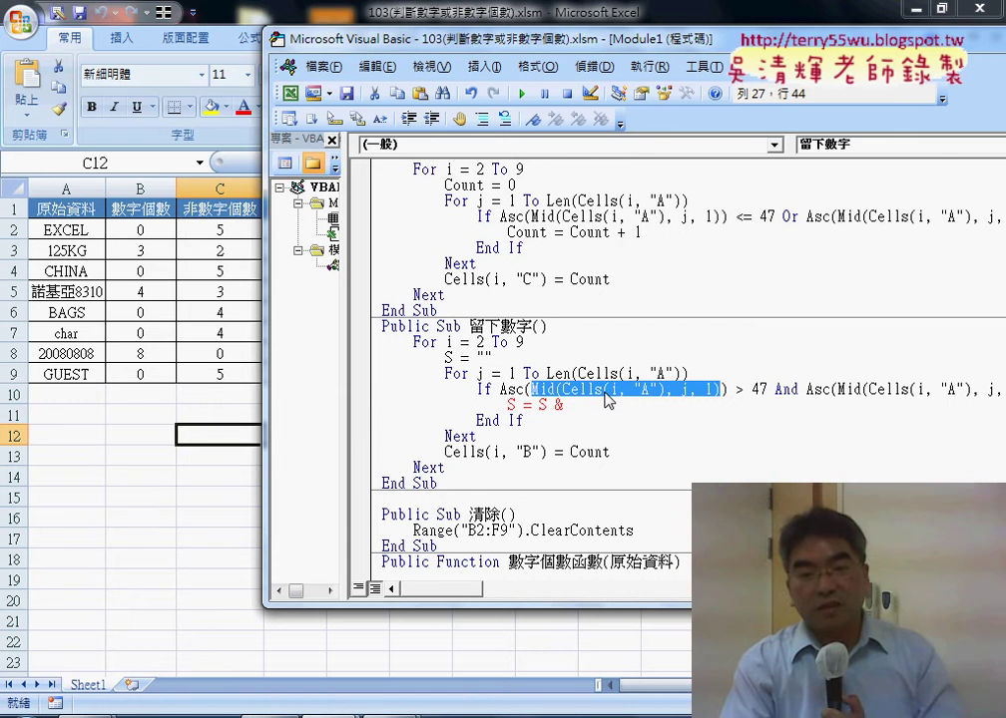
mouse_move(606, 399)
left_mouse_down()
mouse_move(616, 420)
mouse_move(612, 411)
left_mouse_up()
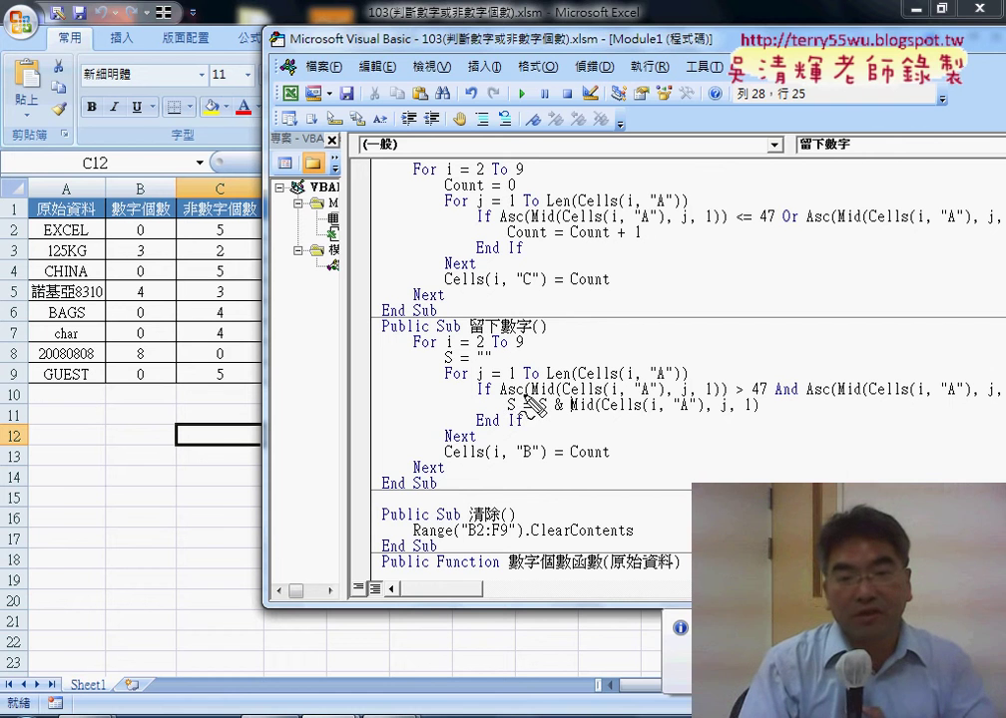
left_click_drag(609, 332, 609, 345)
mouse_move(617, 332)
left_mouse_down()
mouse_move(634, 364)
mouse_move(659, 349)
mouse_move(736, 348)
mouse_move(725, 356)
mouse_move(756, 334)
mouse_move(772, 355)
mouse_move(801, 351)
mouse_move(803, 330)
left_mouse_up()
Sketch how the string S grows to 12 and then 125
mouse_move(814, 317)
left_mouse_down()
mouse_move(812, 328)
mouse_move(868, 346)
left_mouse_up()
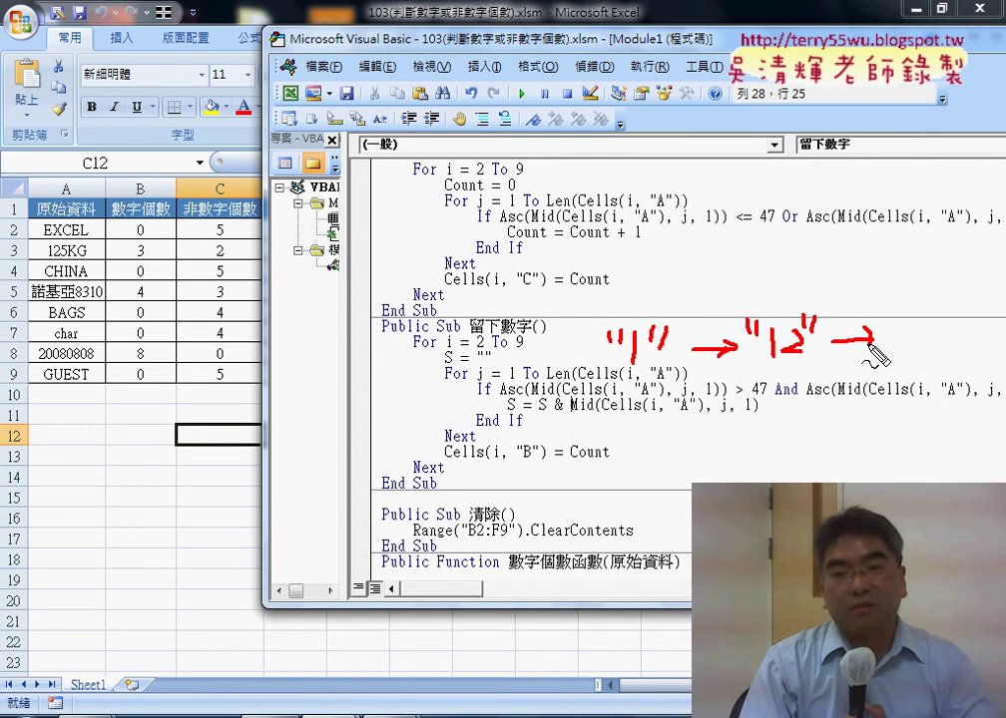
left_click_drag(892, 299, 899, 312)
mouse_move(911, 329)
left_mouse_down()
mouse_move(911, 349)
mouse_move(983, 335)
left_mouse_up()
left_click_drag(970, 296, 969, 317)
left_click_drag(980, 295, 980, 317)
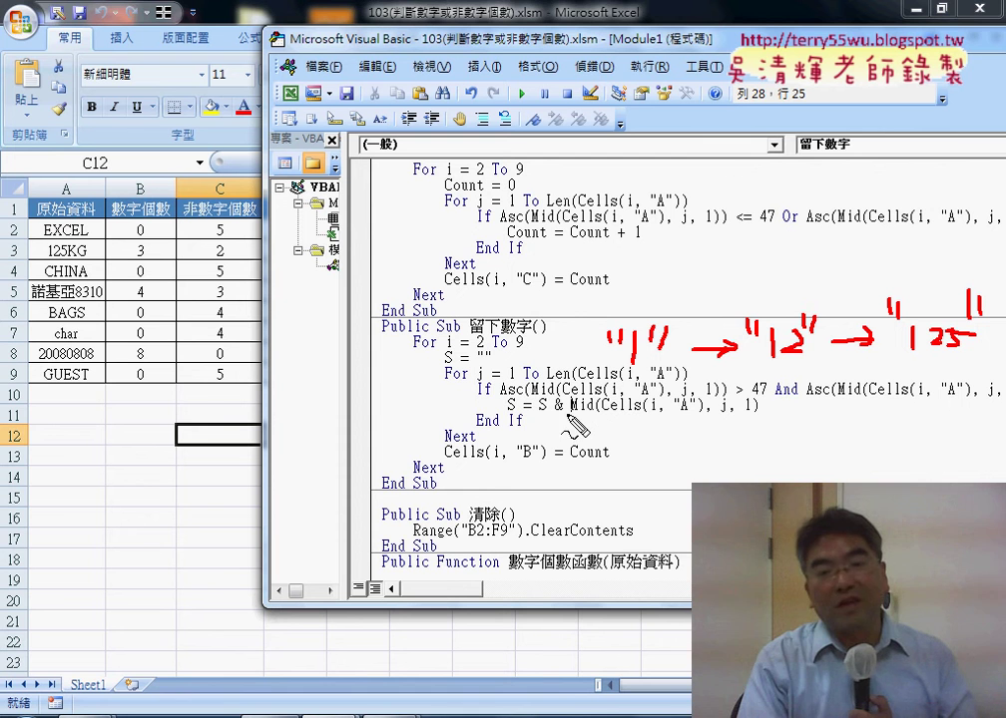
Mark the S & append and the column B output reference, then move the editor to show column D
left_click_drag(550, 417, 567, 422)
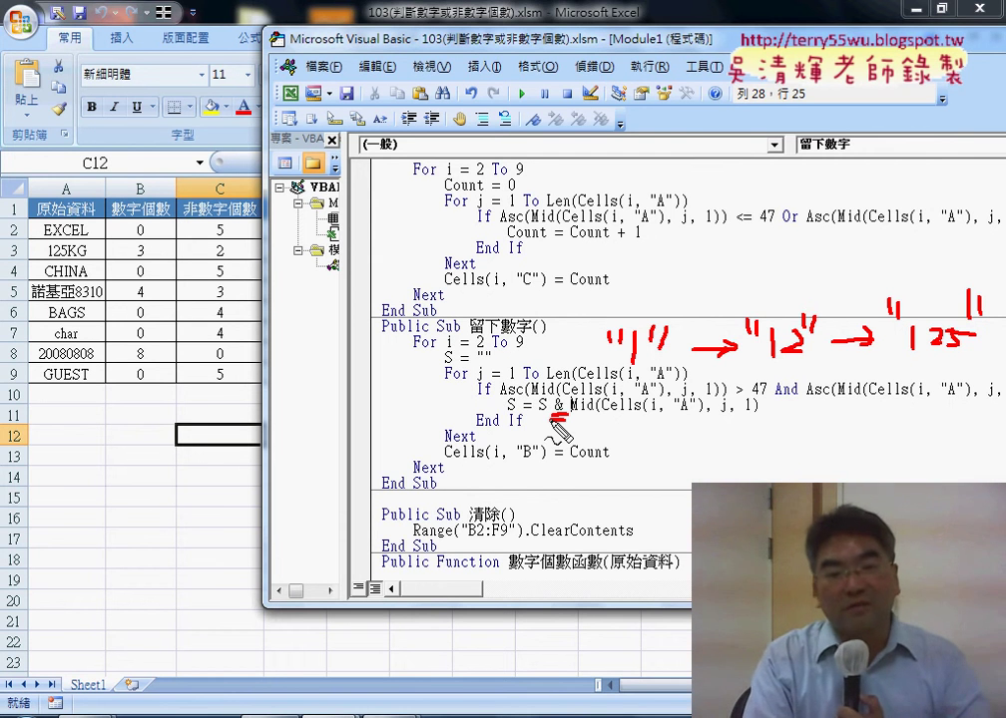
left_click_drag(516, 455, 535, 455)
left_click_drag(516, 460, 536, 460)
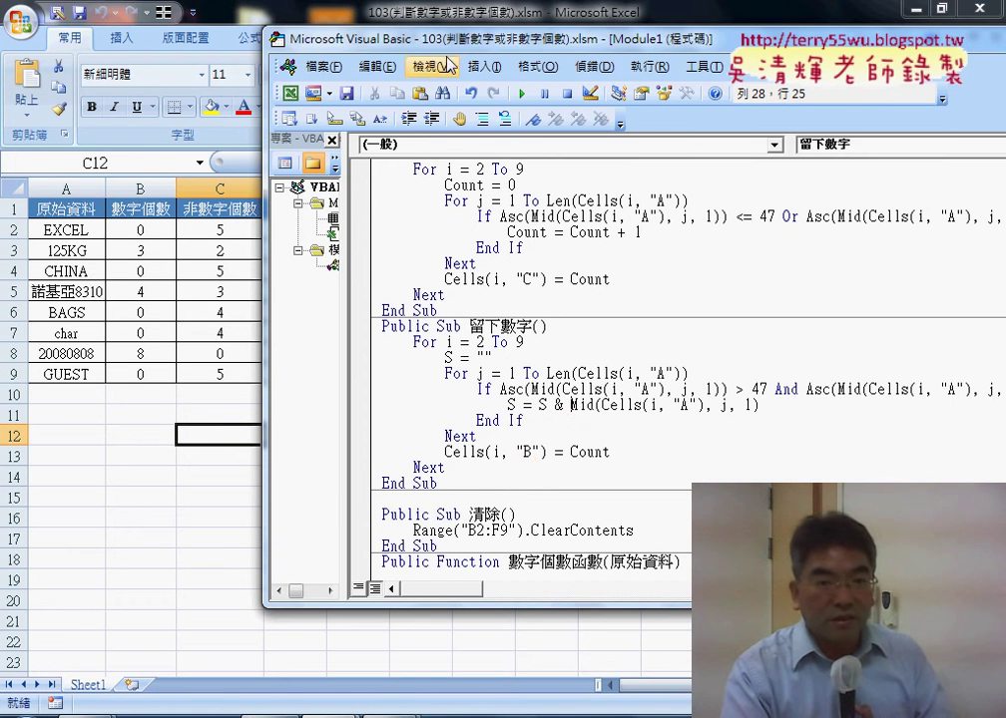
left_click_drag(457, 43, 528, 44)
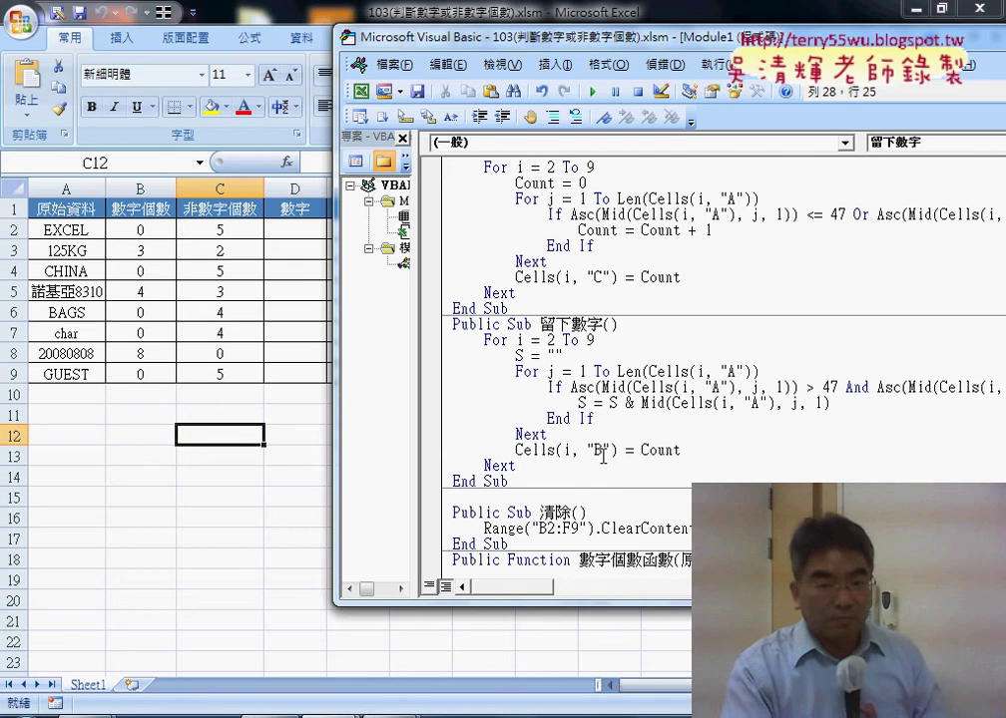
Change 留下數字's output line from Cells(i, "B") = Count to Cells(i, "D") = S
double_click(598, 452)
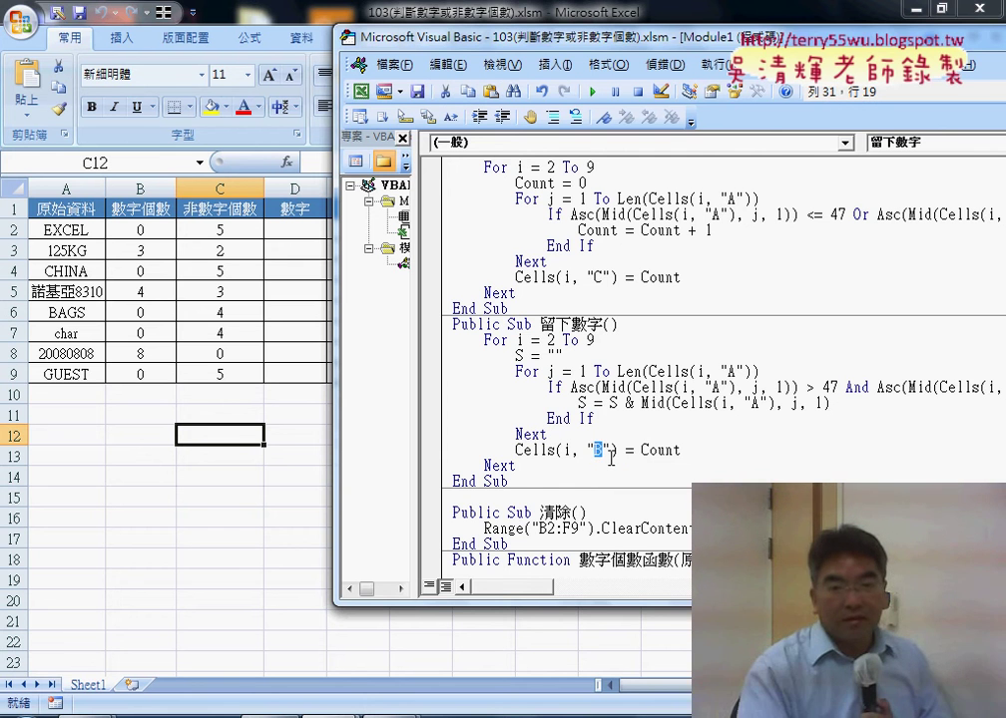
type("D")
mouse_move(682, 451)
left_mouse_down()
mouse_move(649, 451)
mouse_move(640, 463)
left_mouse_up()
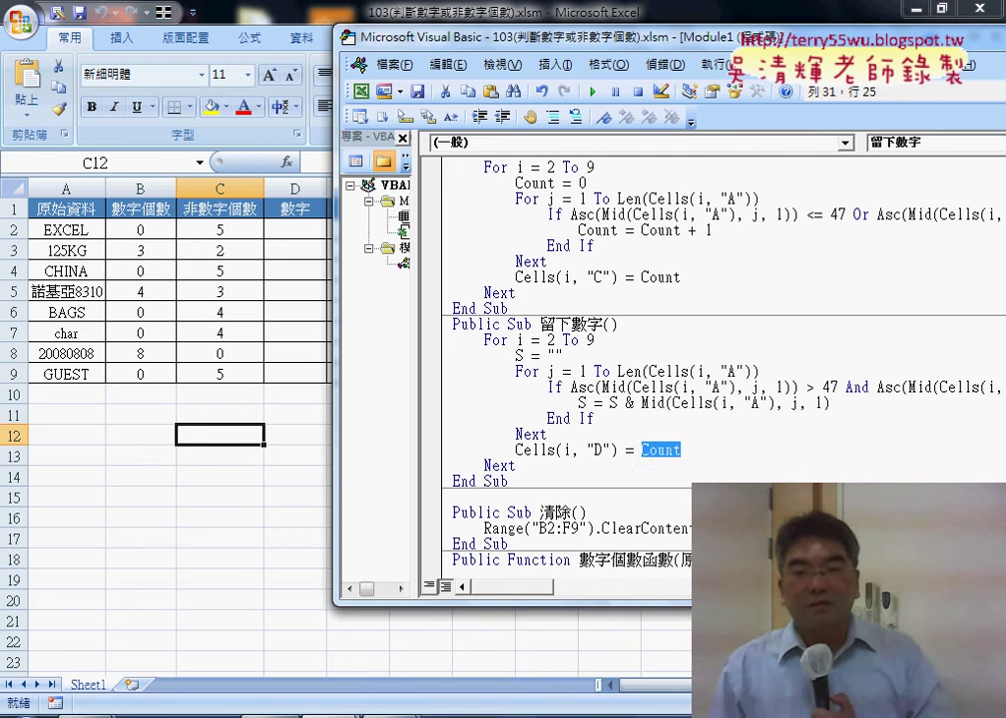
type("S")
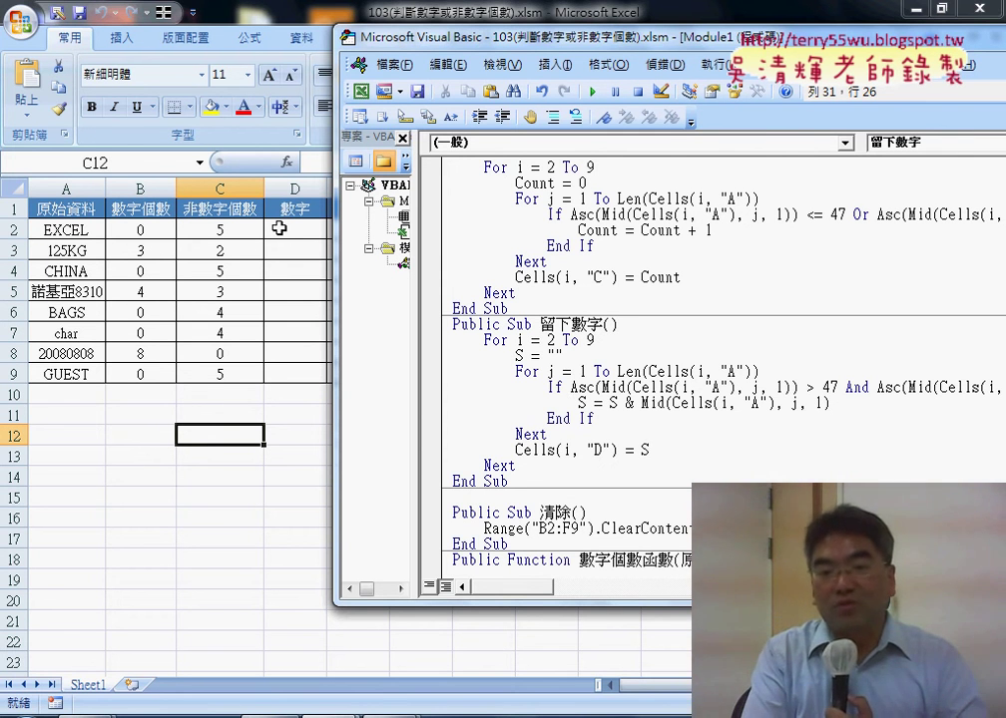
Highlight the S = "" reset, the digit-append expression and the S written to column D
left_click(648, 434)
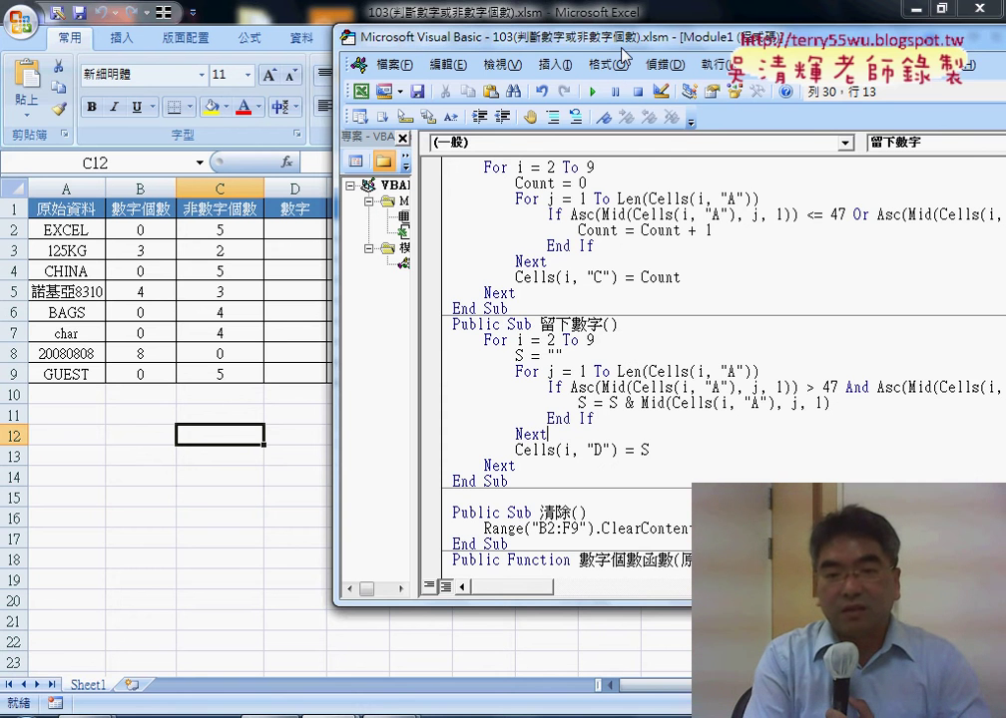
left_click_drag(623, 52, 646, 52)
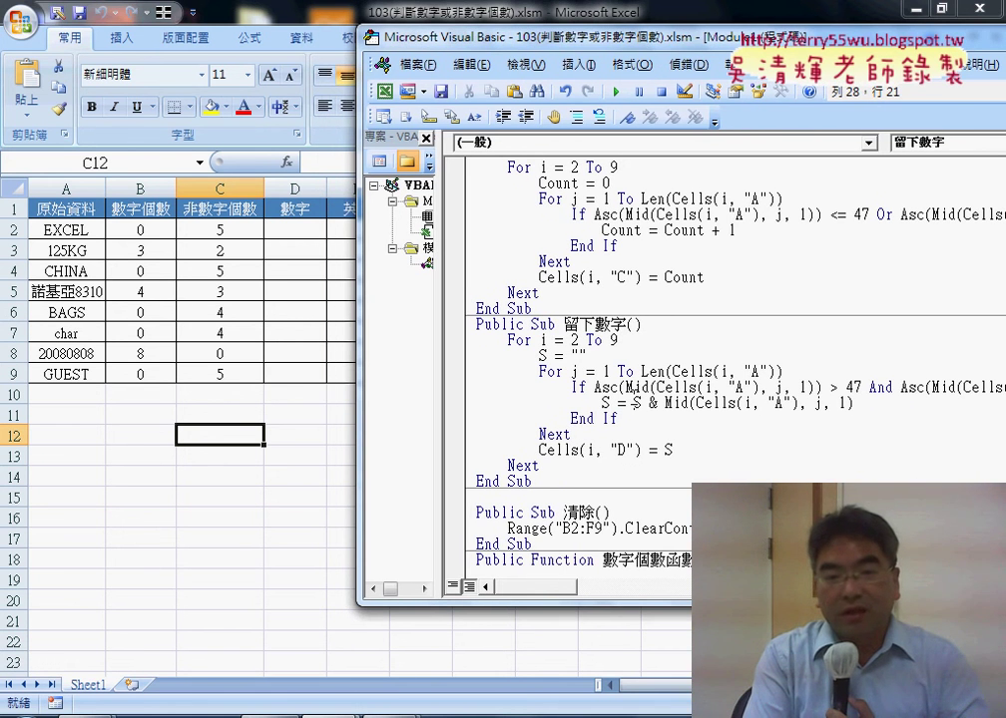
left_click_drag(584, 355, 547, 355)
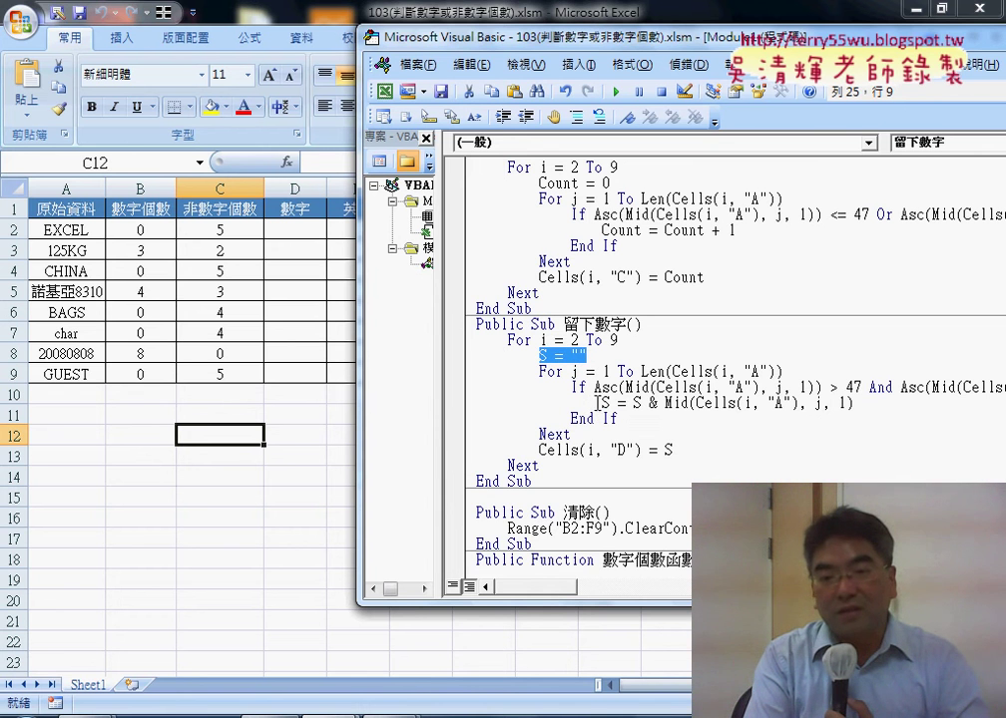
left_click_drag(635, 403, 842, 404)
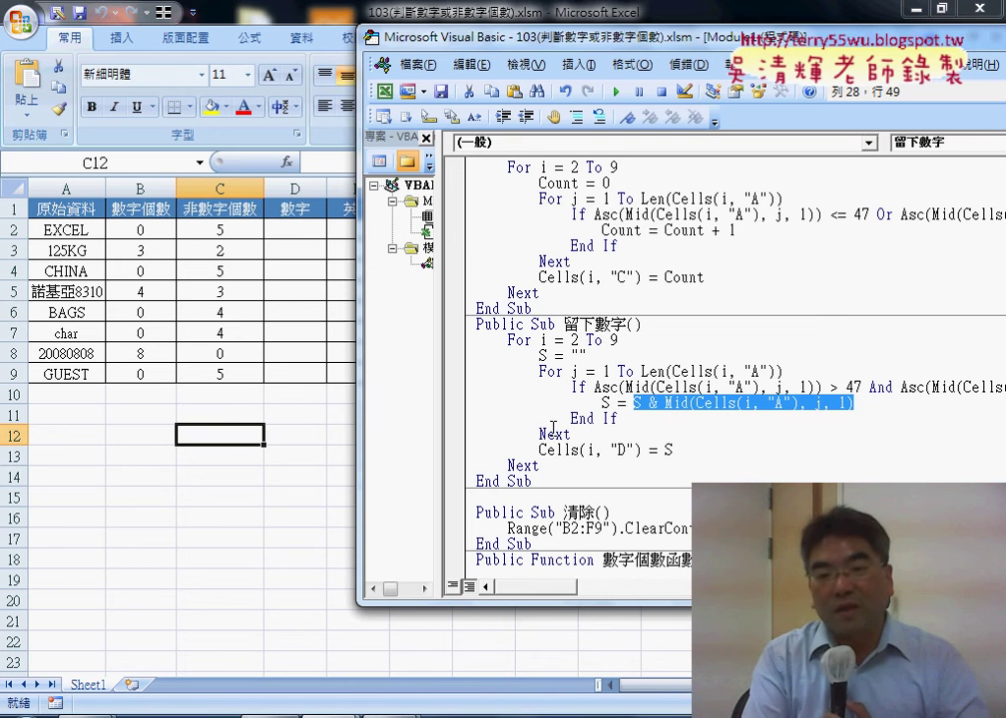
double_click(668, 451)
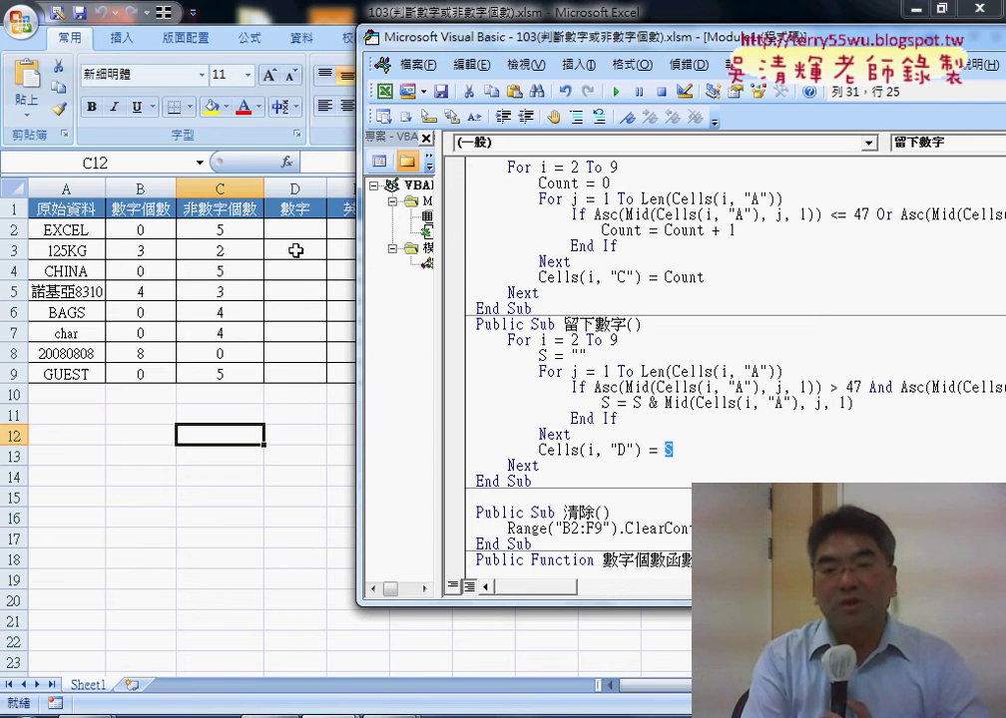
left_click(582, 405)
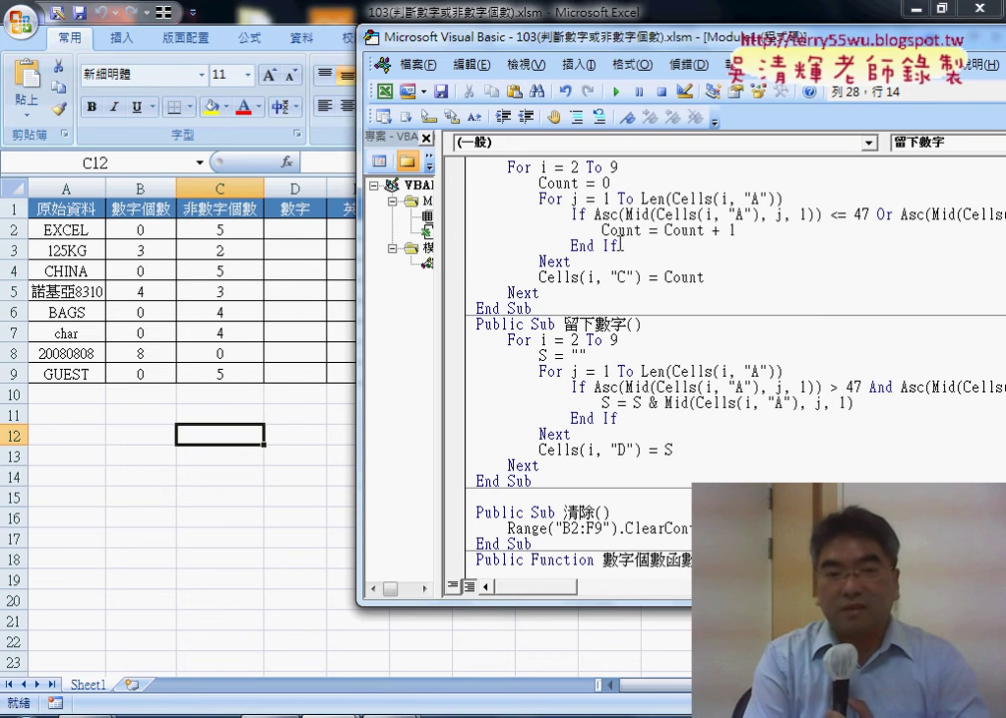
Run 留下數字 to fill column D with 125, 8310 and 20080808
left_click(617, 92)
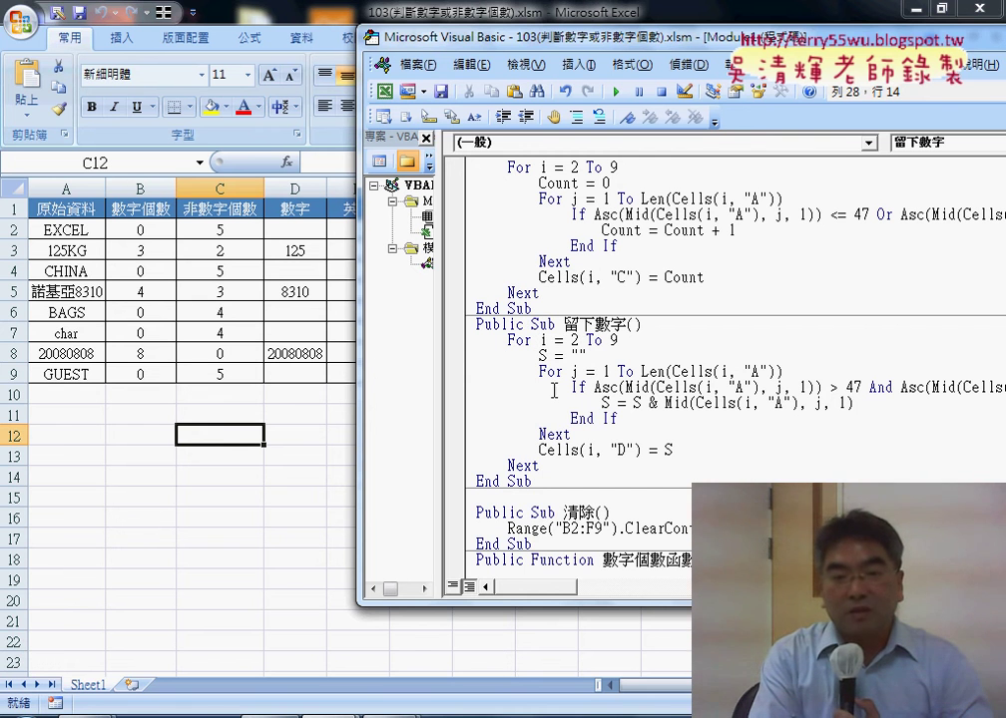
left_click_drag(564, 324, 621, 325)
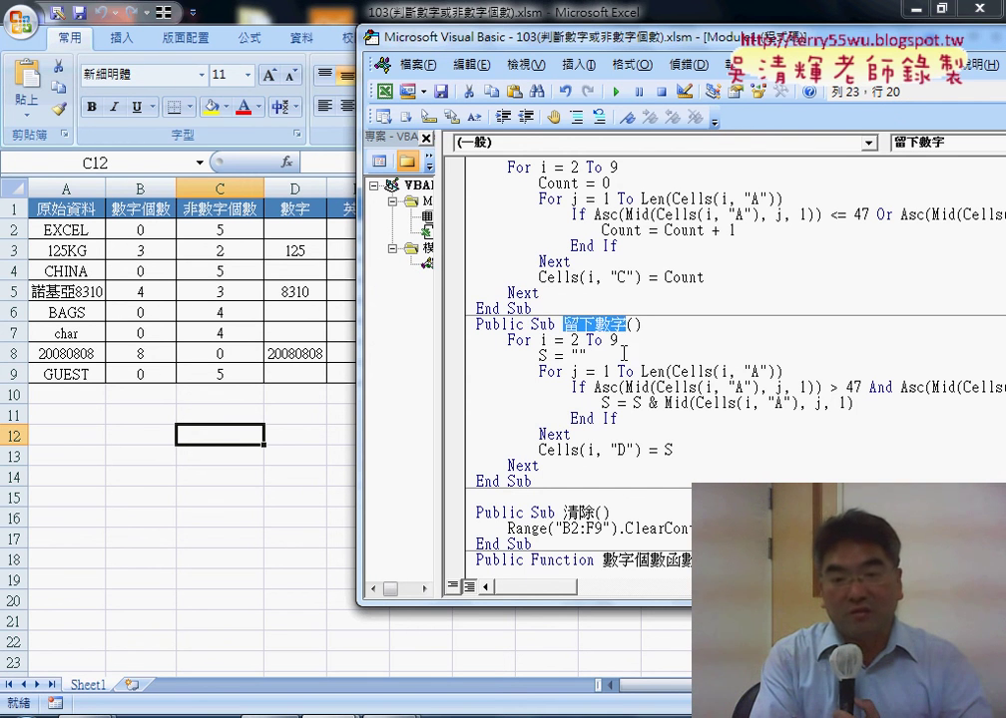
scroll(529, 379, "up", 3)
scroll(534, 388, "up", 1)
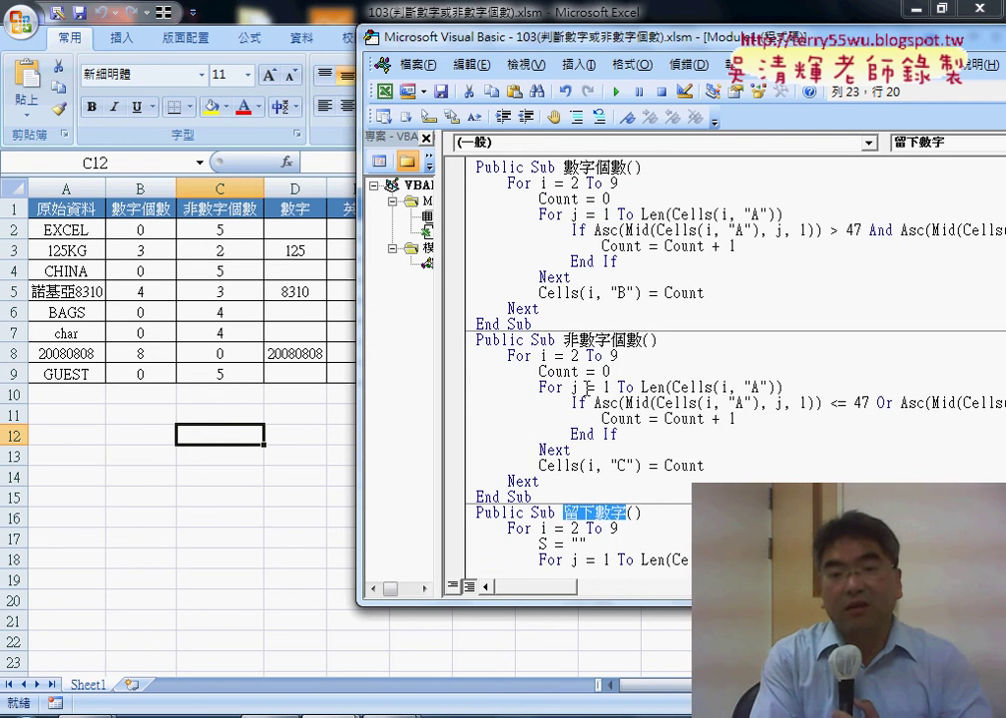
scroll(587, 414, "down", 5)
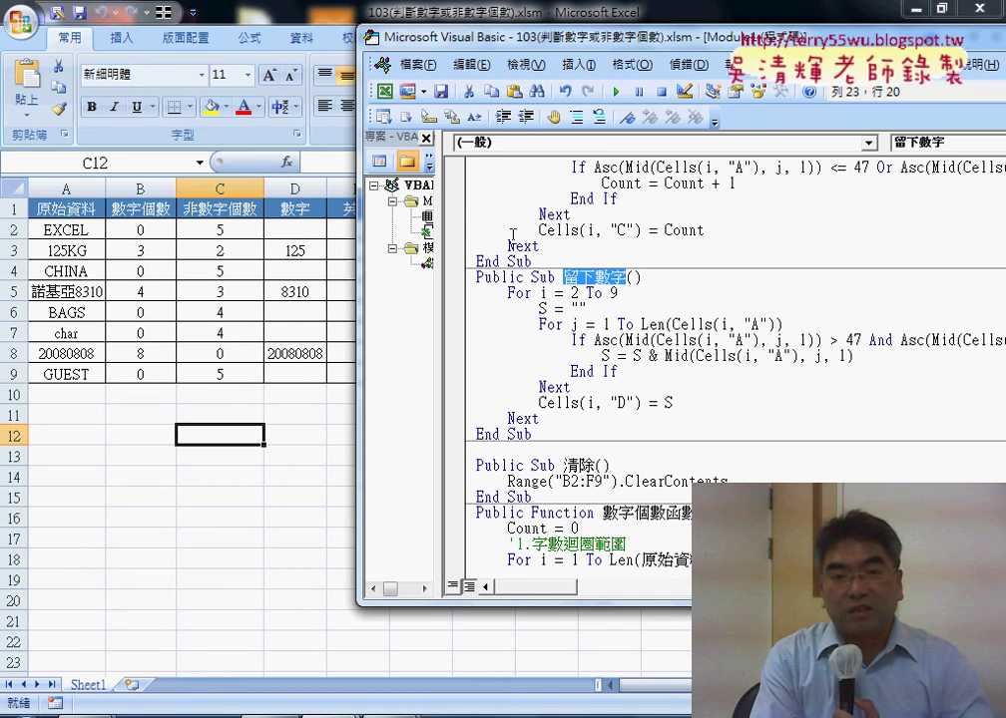
left_click_drag(539, 50, 581, 50)
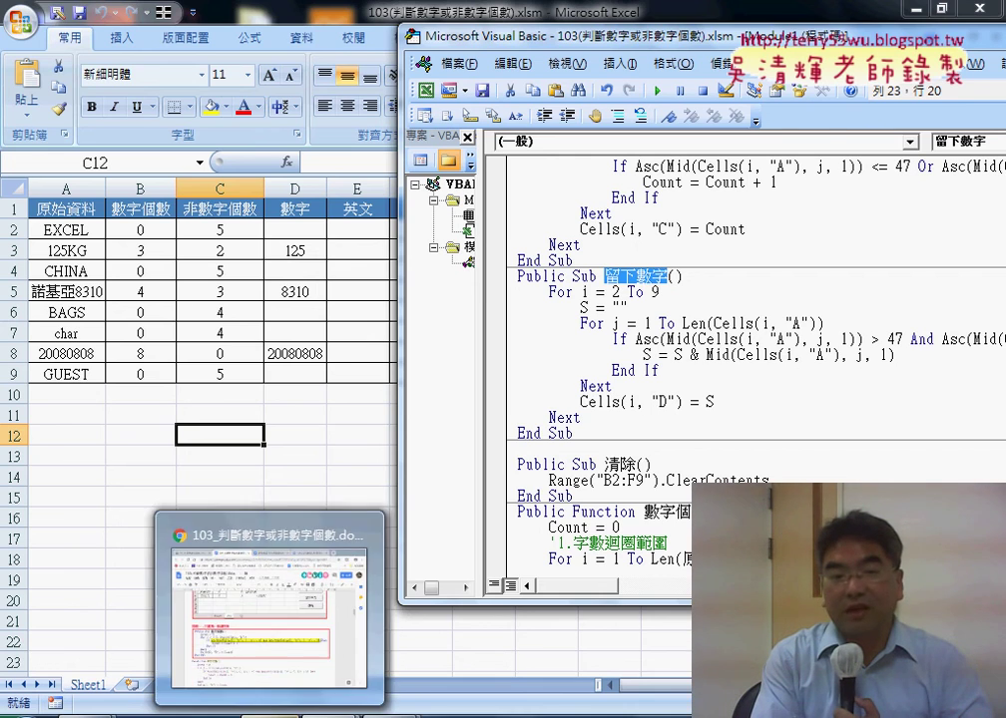
Return to the Google Doc's ASCII table and mark the digit codes 48 to 57
left_click(281, 644)
scroll(316, 557, "up", 6)
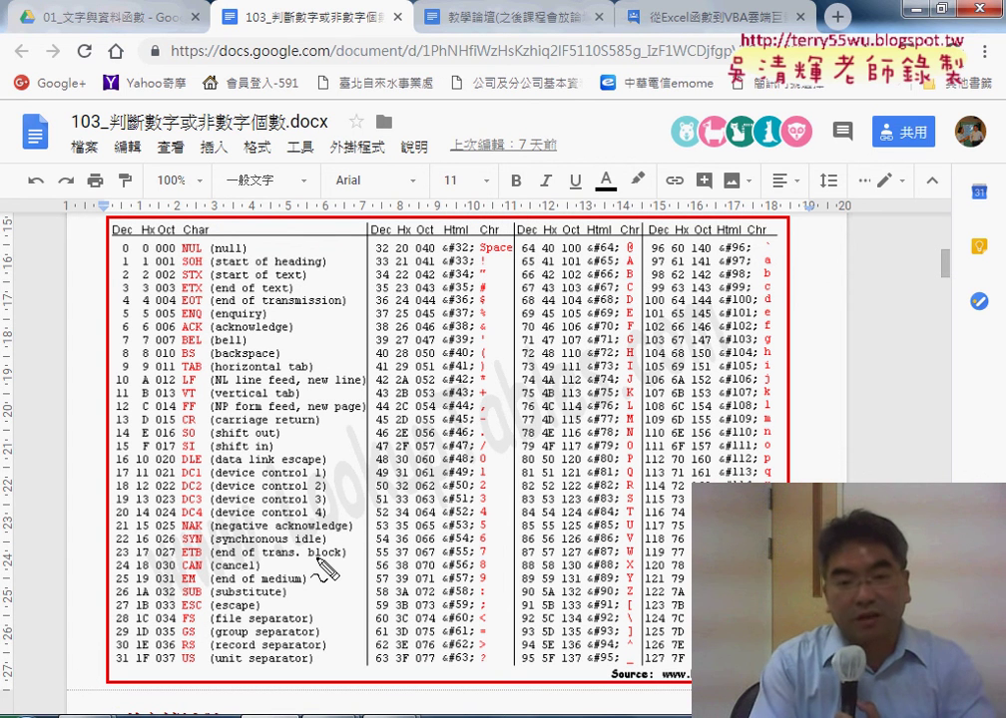
left_click_drag(487, 451, 358, 452)
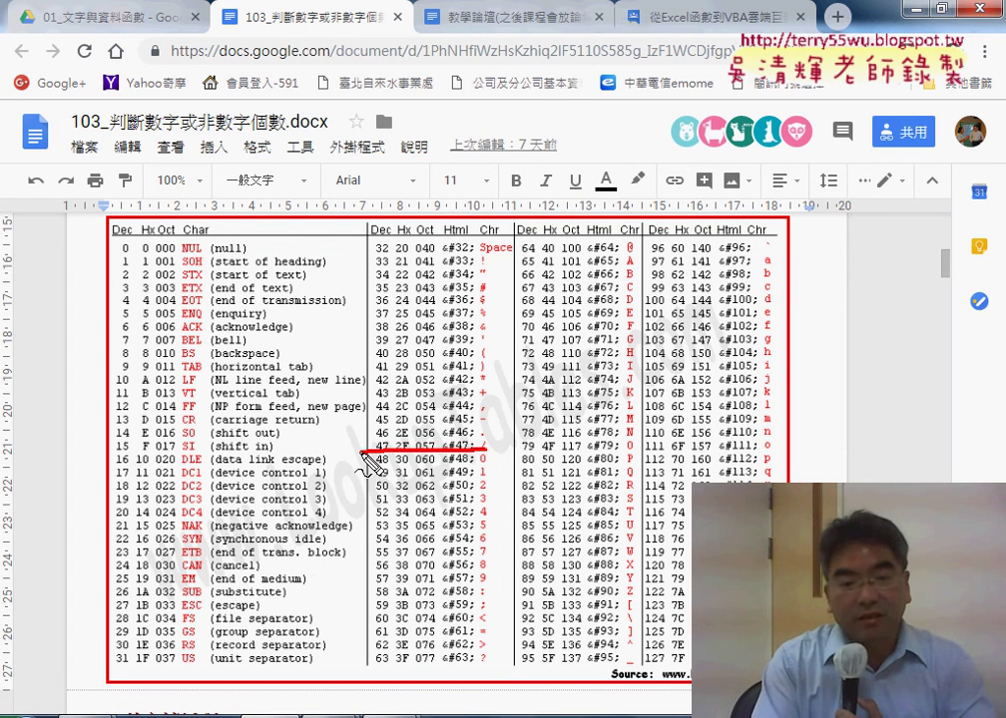
left_click_drag(487, 587, 359, 589)
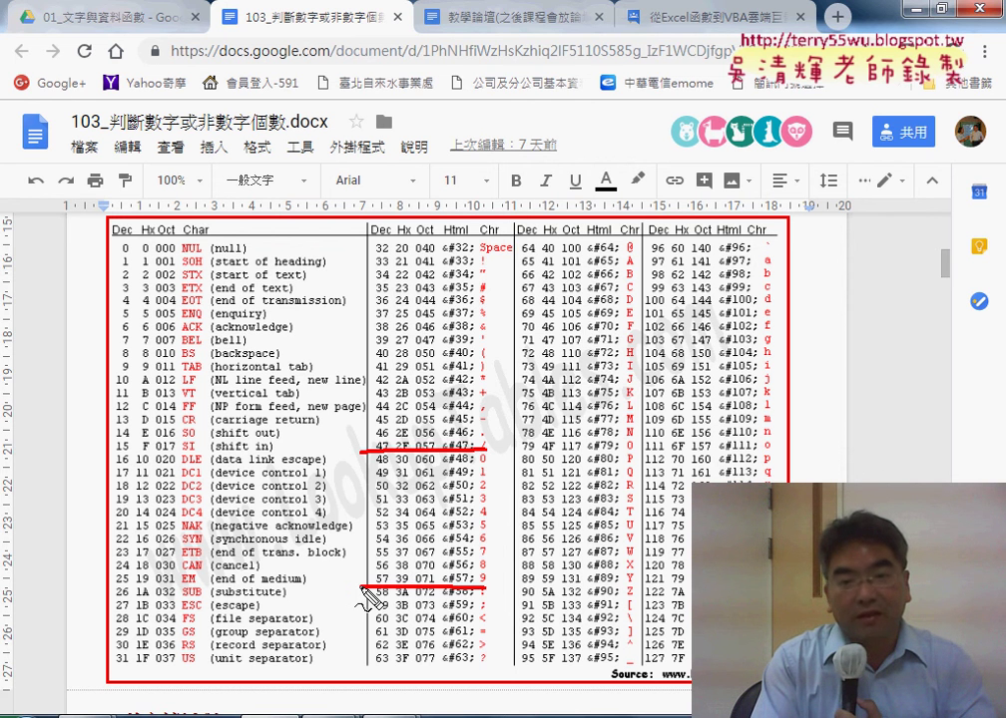
Mark the uppercase letter codes, running from after 64 '@' to 90 'Z'
left_click_drag(627, 247, 510, 249)
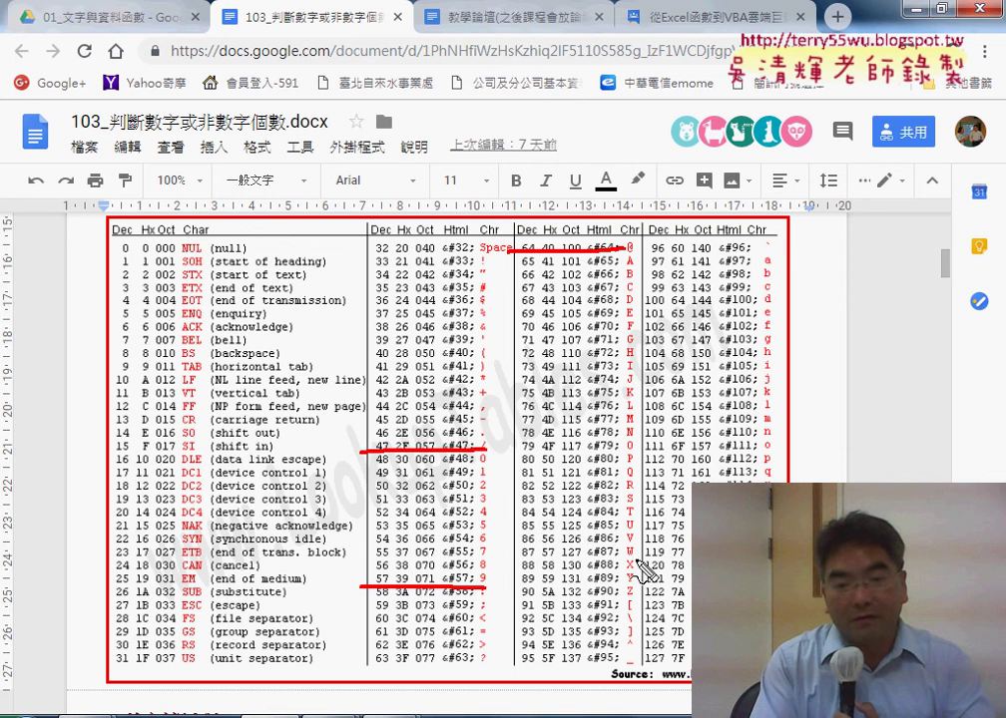
left_click_drag(655, 599, 501, 600)
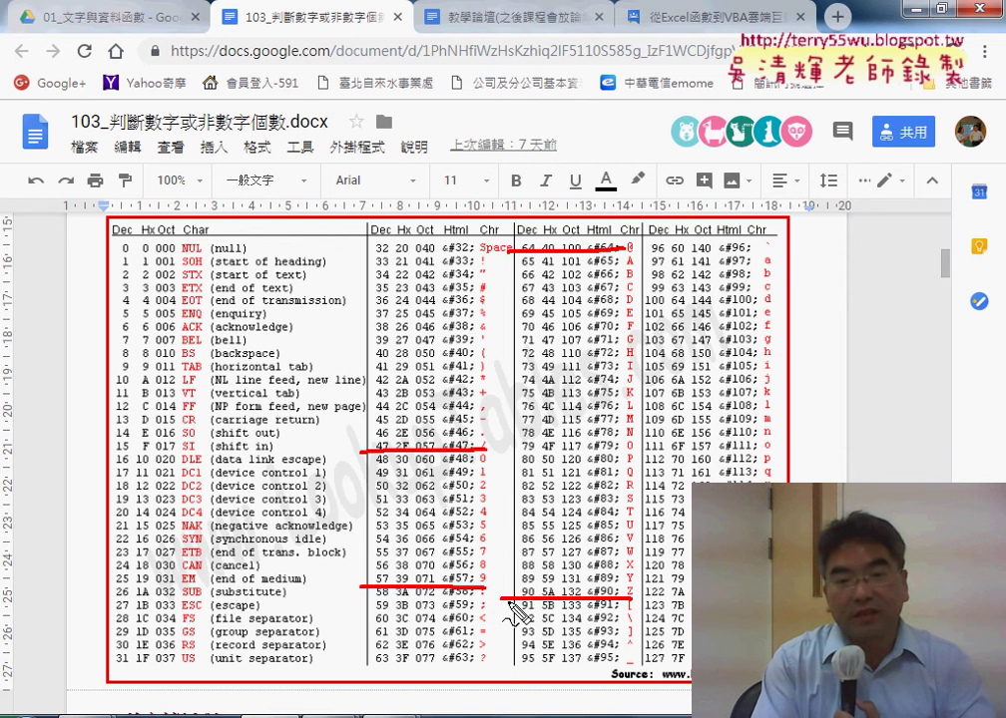
left_click_drag(513, 257, 525, 321)
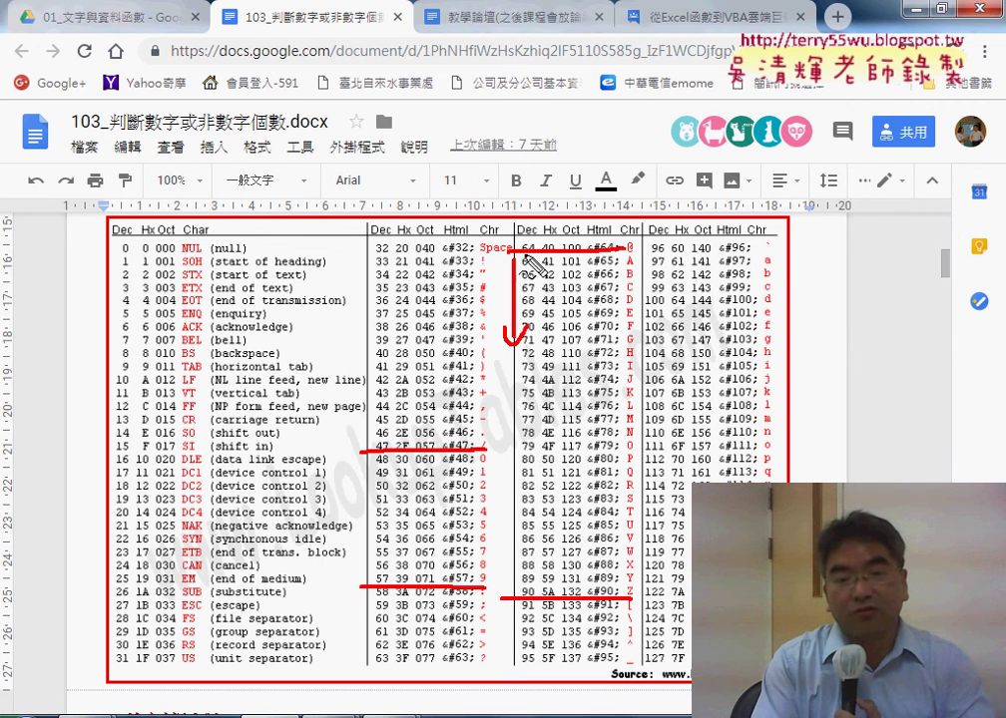
left_click_drag(504, 597, 512, 437)
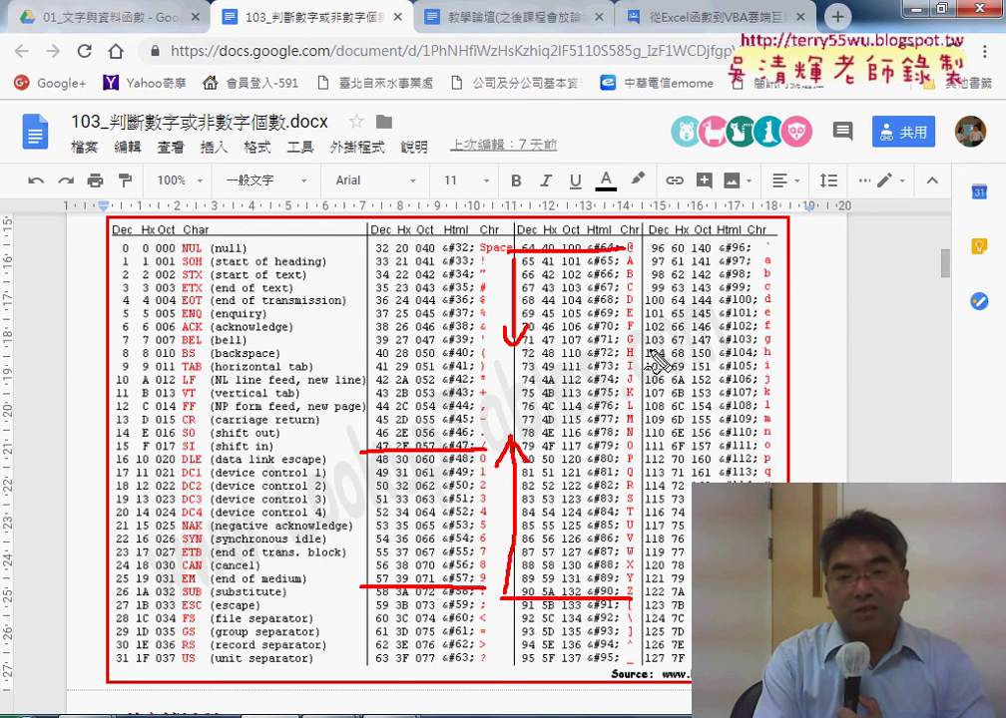
left_click_drag(773, 255, 661, 255)
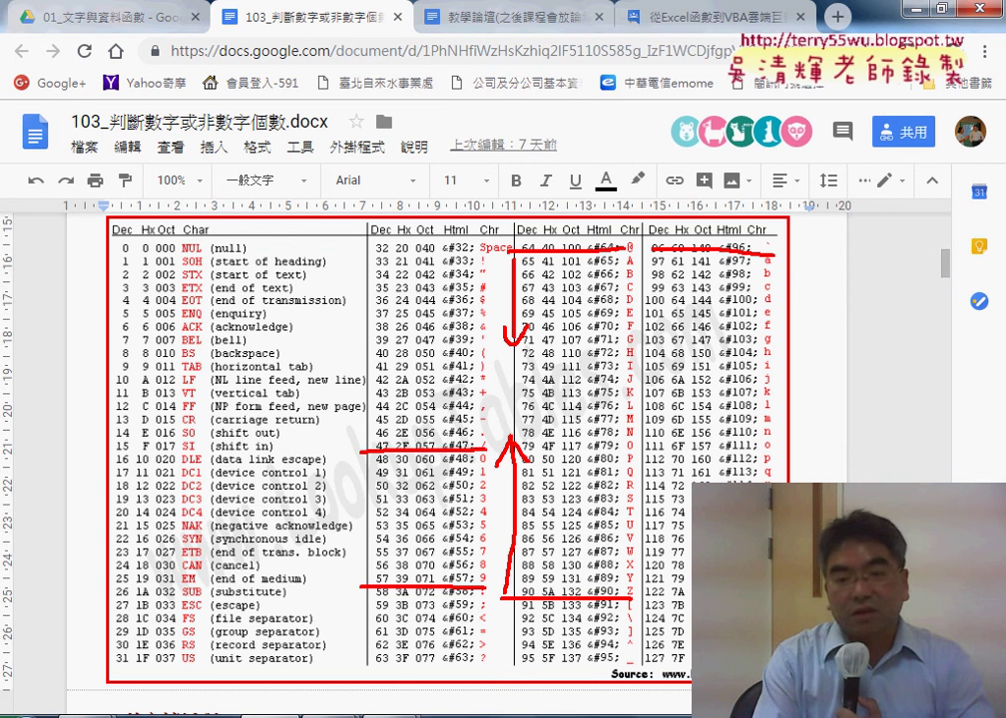
left_click_drag(691, 600, 643, 600)
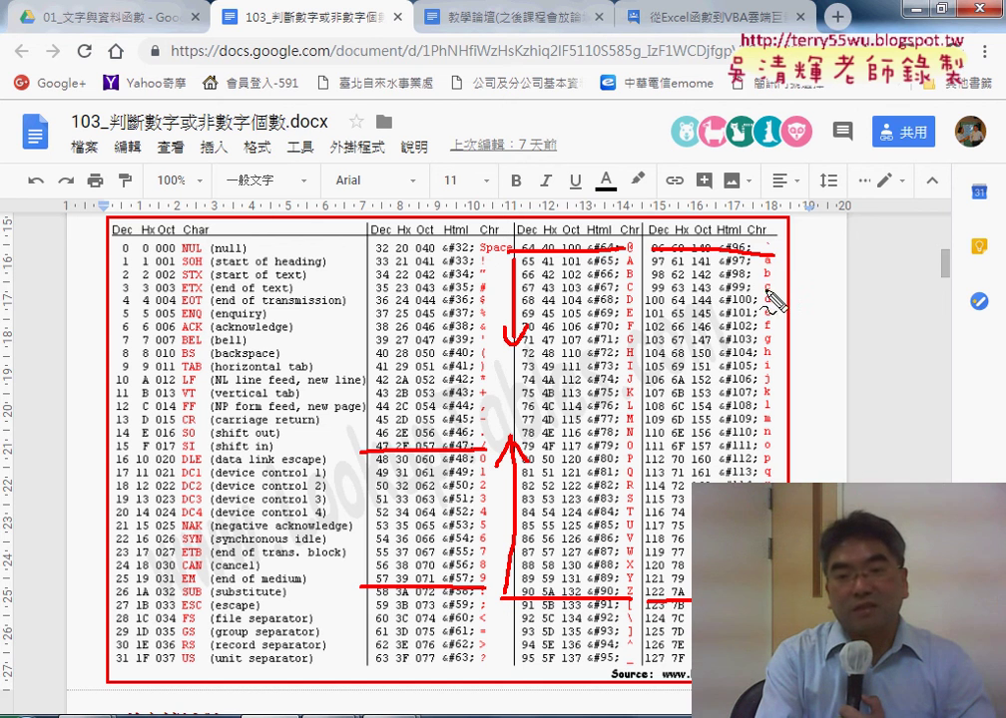
mouse_move(740, 230)
left_mouse_down()
mouse_move(618, 235)
mouse_move(594, 248)
left_mouse_up()
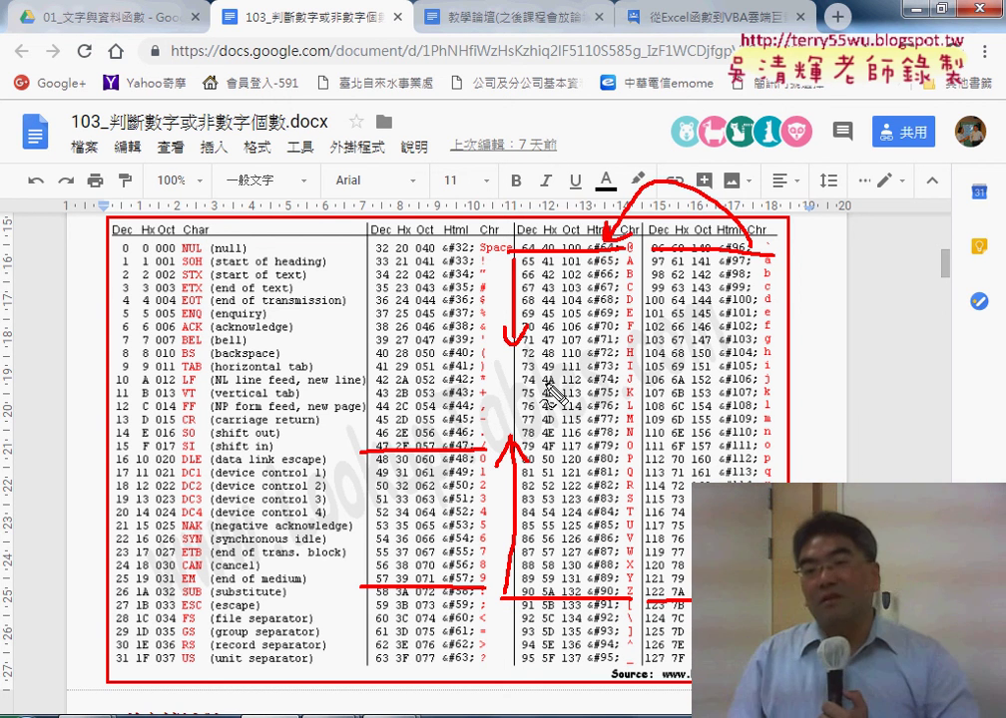